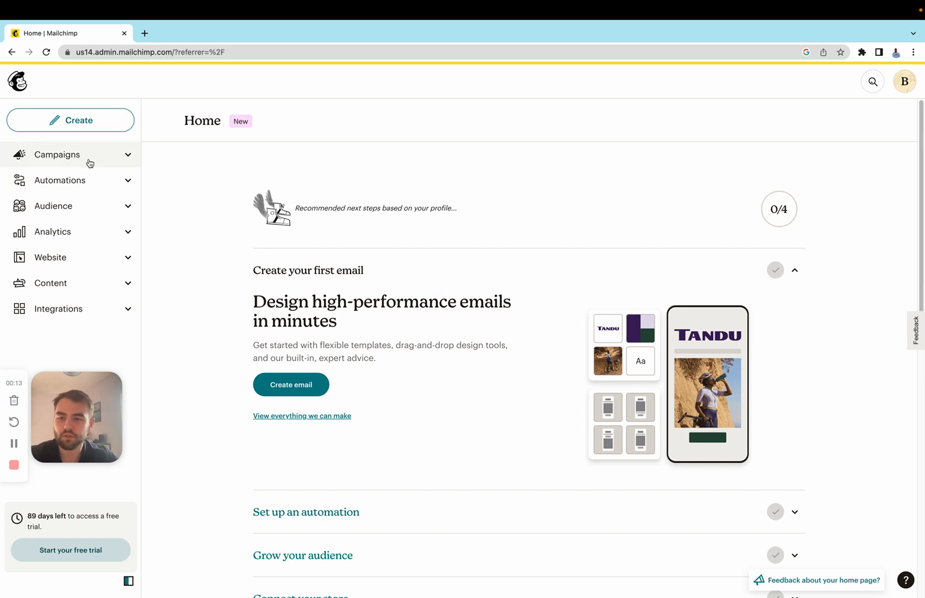
# Look through the Campaigns, Automations and Audience sections, including the contact list and the list of all campaigns
pyautogui.click(119, 158)
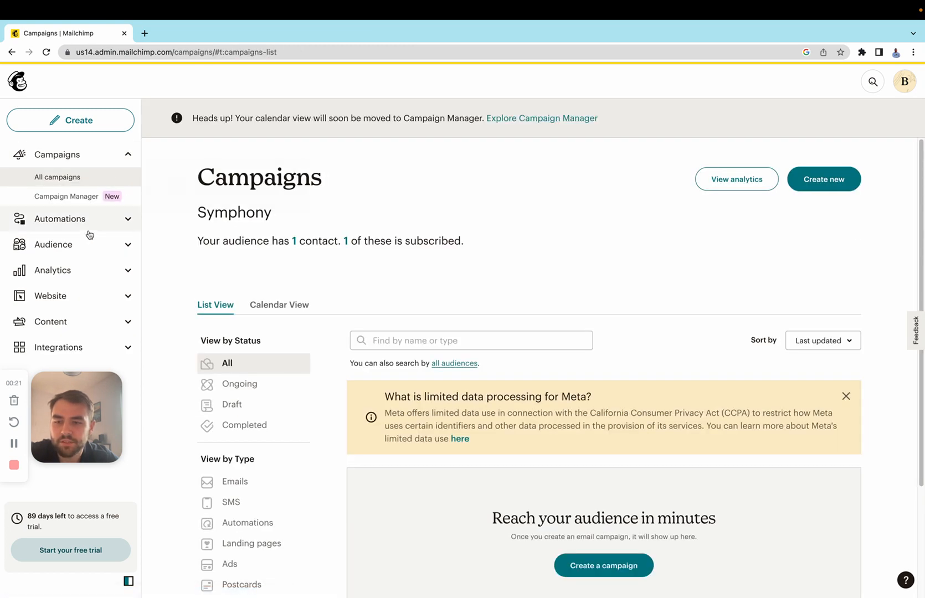
pyautogui.click(115, 220)
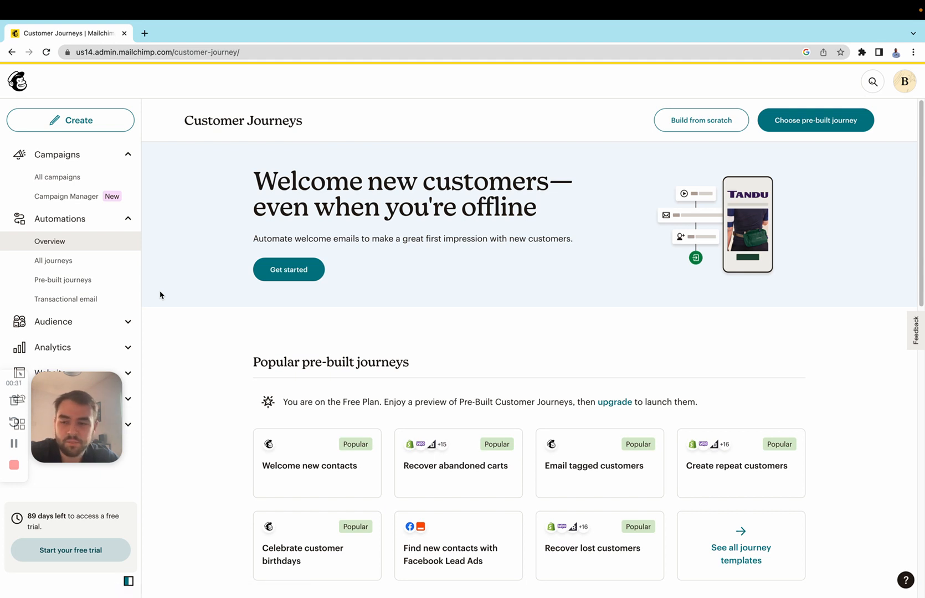
pyautogui.click(102, 324)
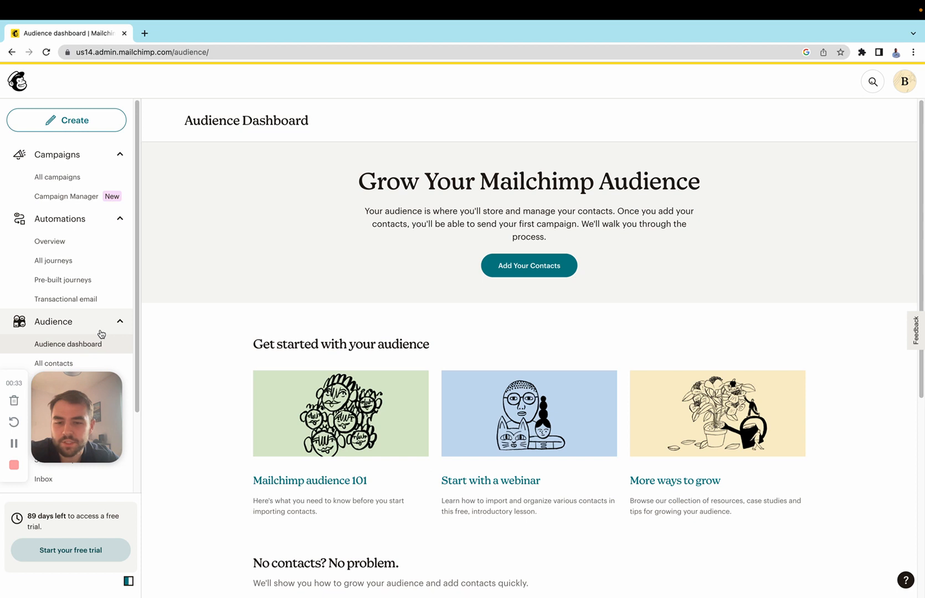
pyautogui.click(65, 363)
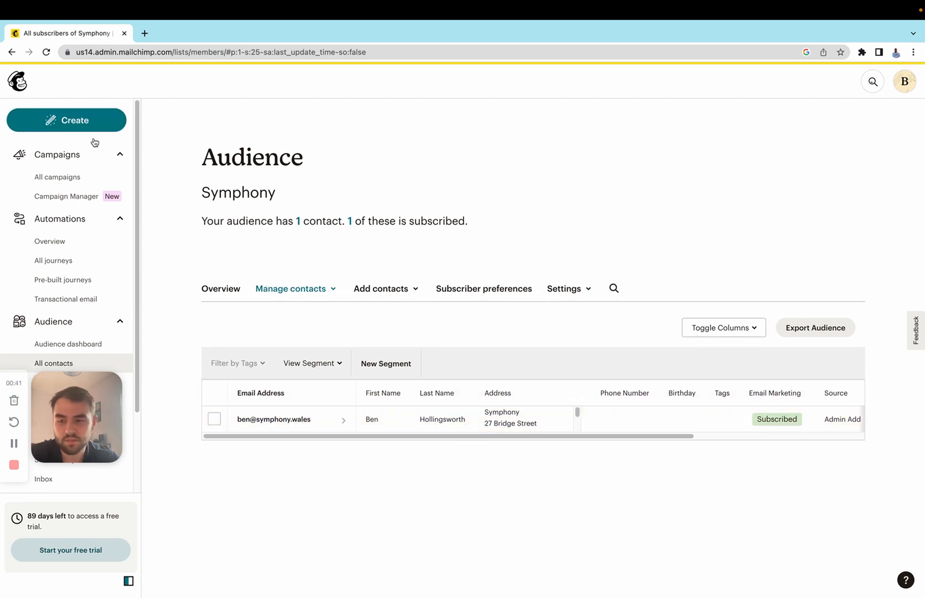
pyautogui.click(70, 185)
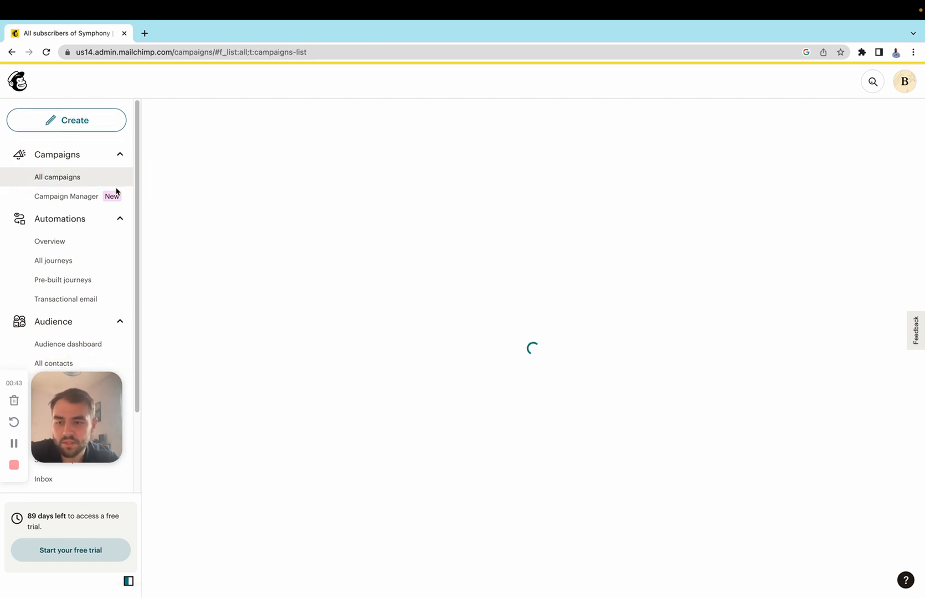
pyautogui.scroll(-3, 334, 382)
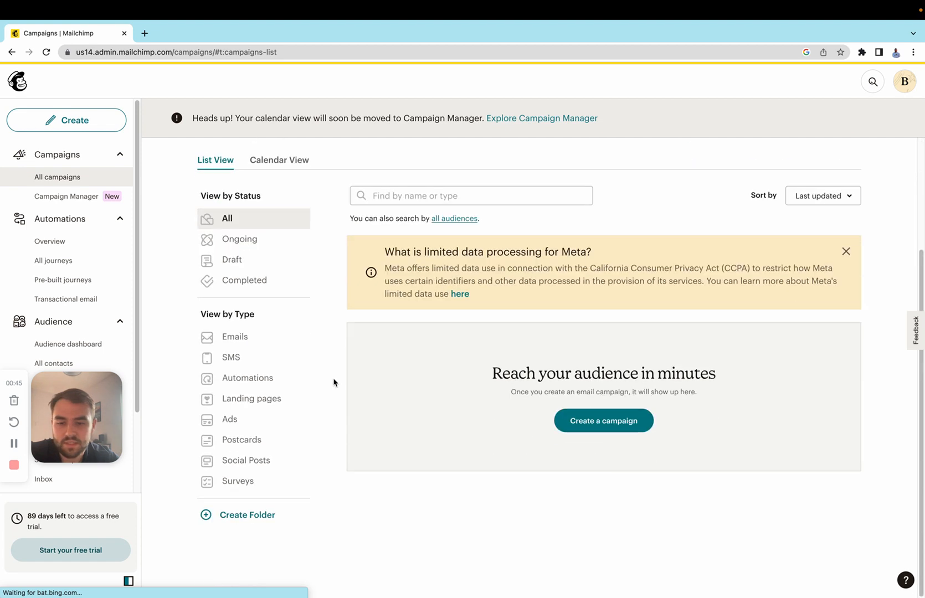
pyautogui.scroll(3, 334, 383)
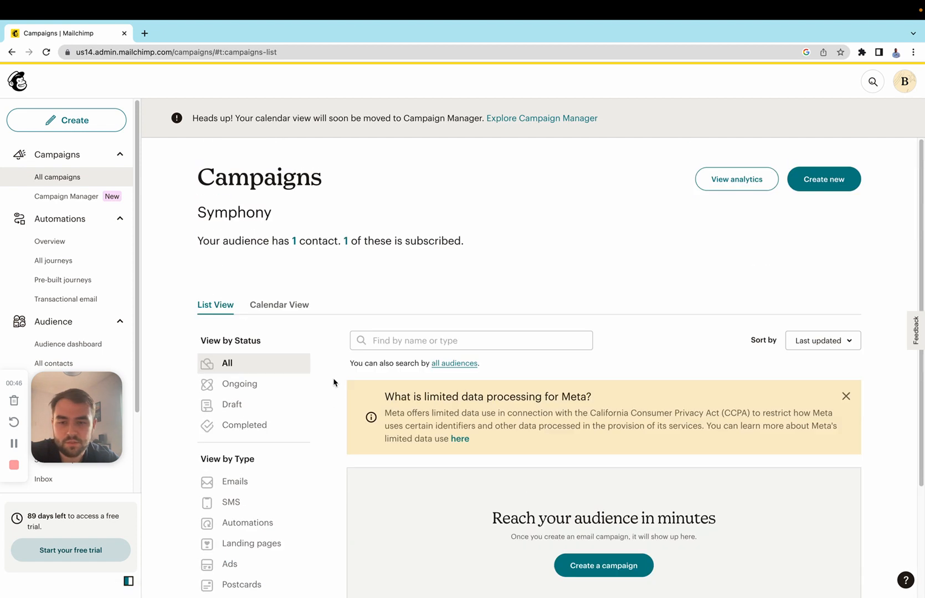
# Create a landing page named "Sign Up Landing Page" for the Symphony audience and begin building it
pyautogui.click(90, 132)
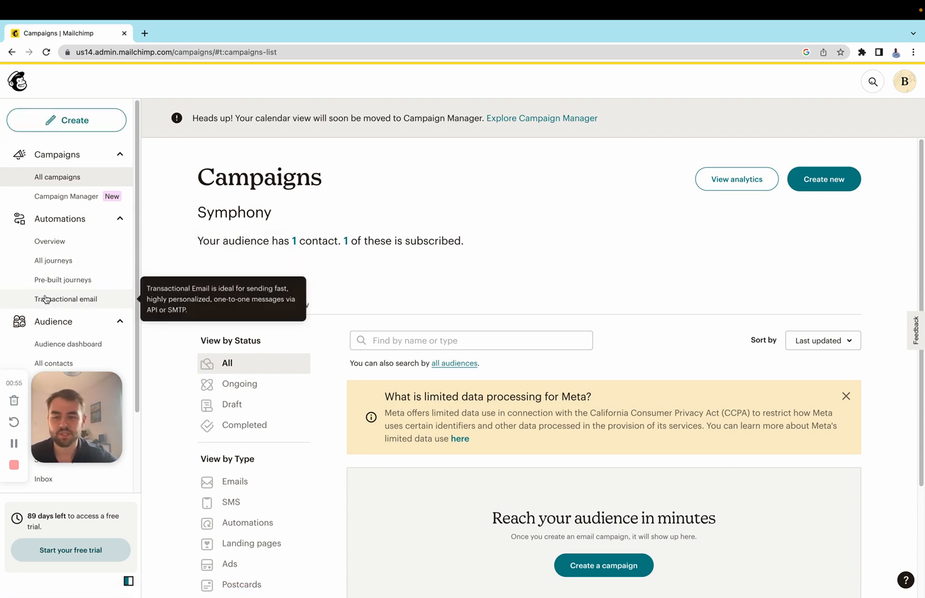
pyautogui.click(95, 127)
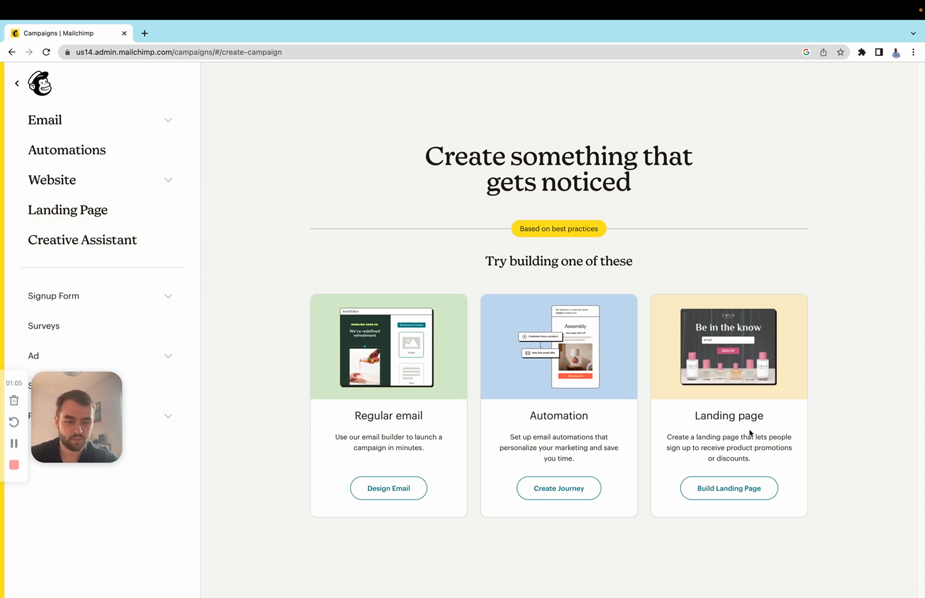
pyautogui.click(734, 488)
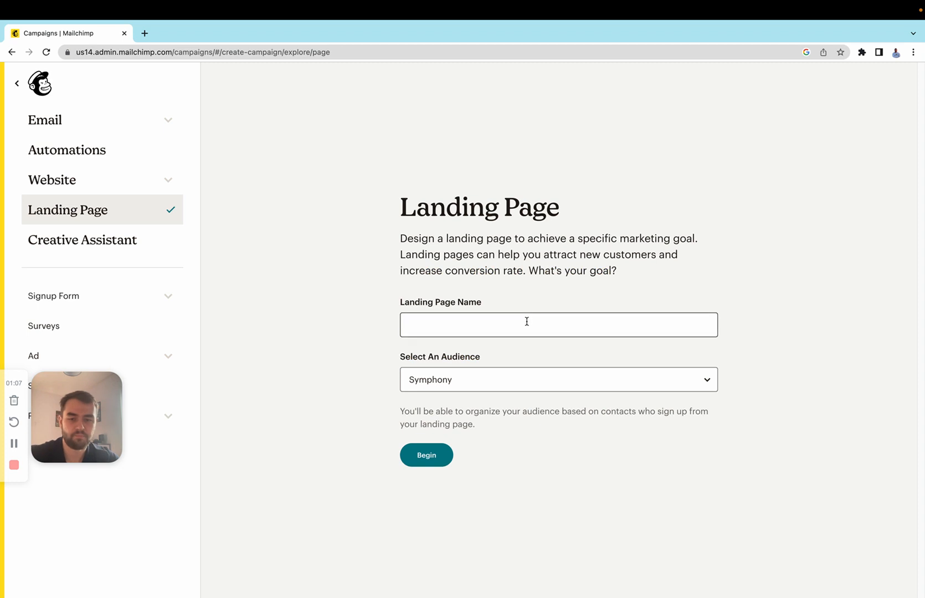
pyautogui.click(527, 322)
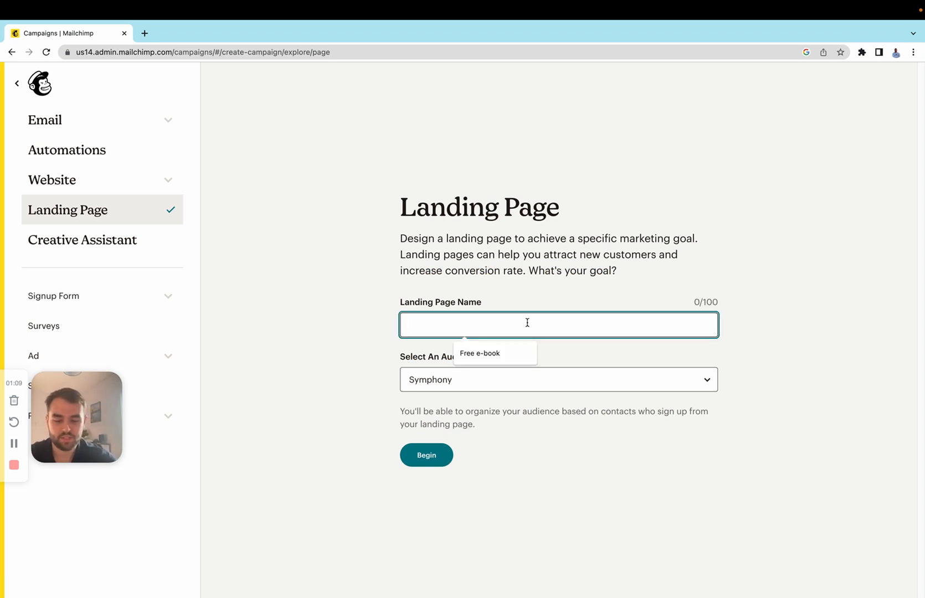
pyautogui.write('Sign')
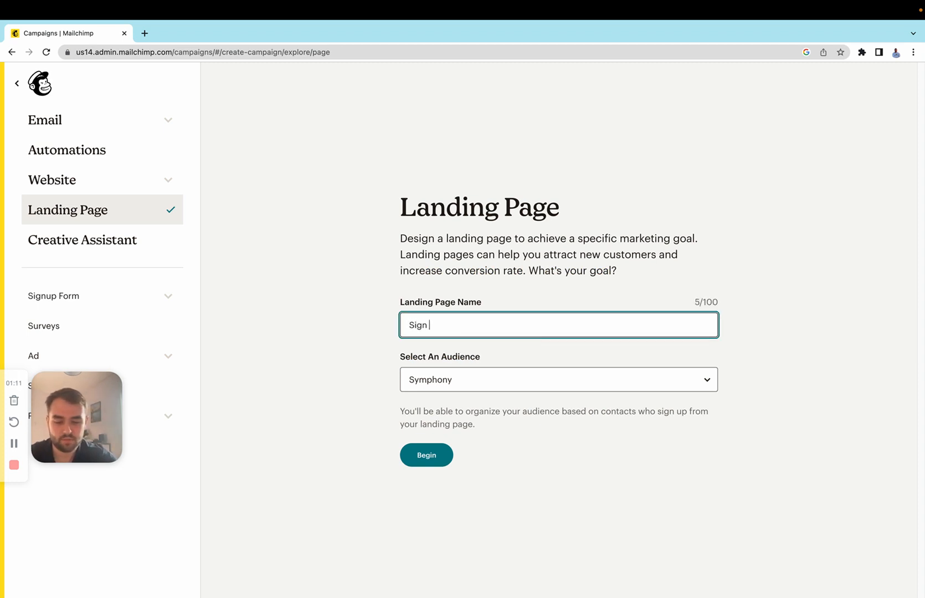
pyautogui.write(' Up Landing')
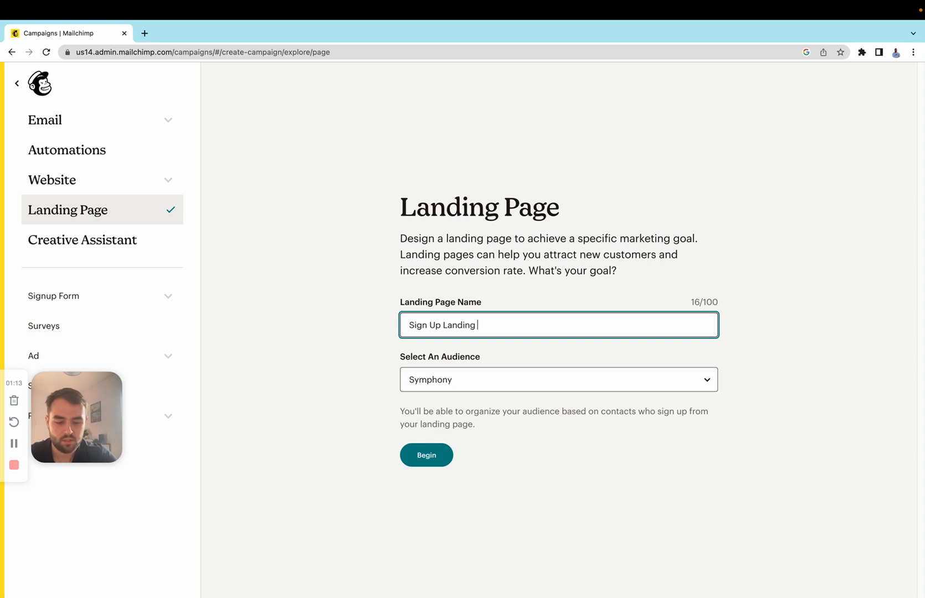
pyautogui.write(' Page')
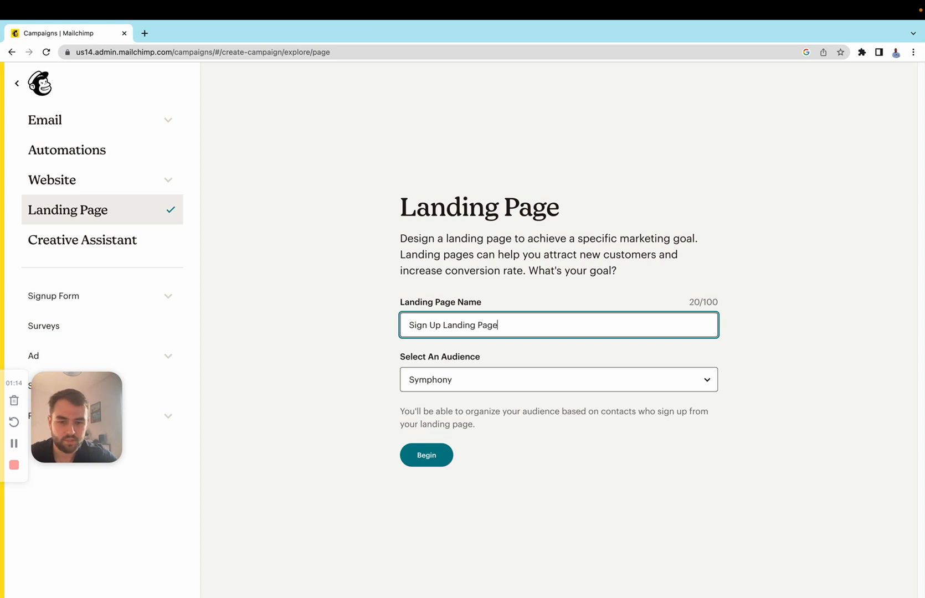
pyautogui.click(490, 387)
pyautogui.click(490, 386)
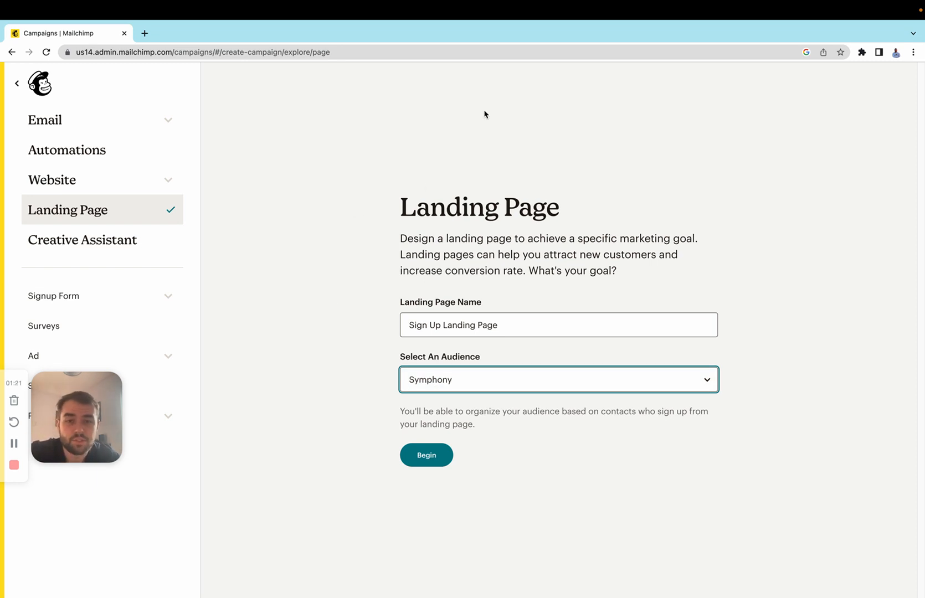
pyautogui.click(427, 455)
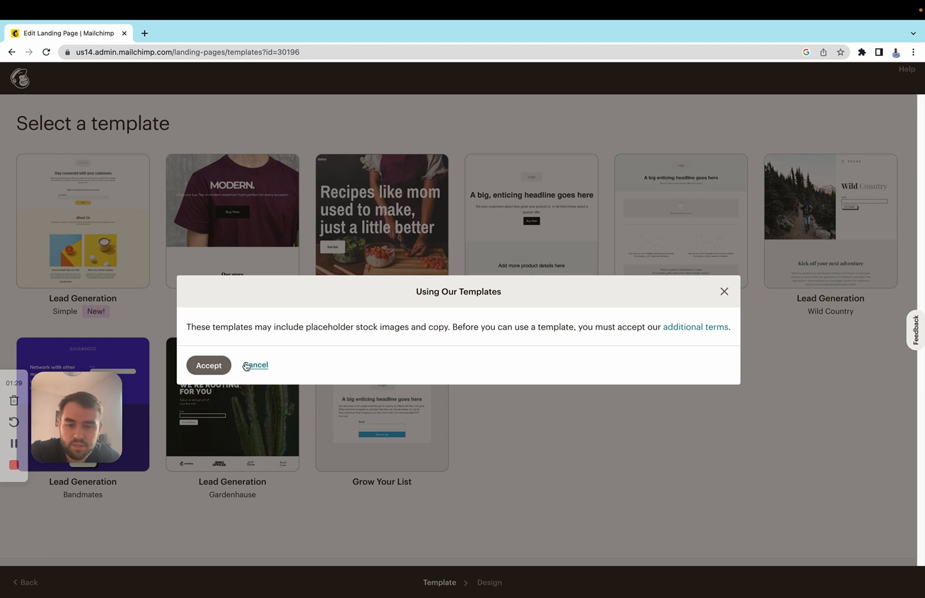
# Accept the additional template terms and choose the Grow Your List template for the landing page
pyautogui.click(210, 368)
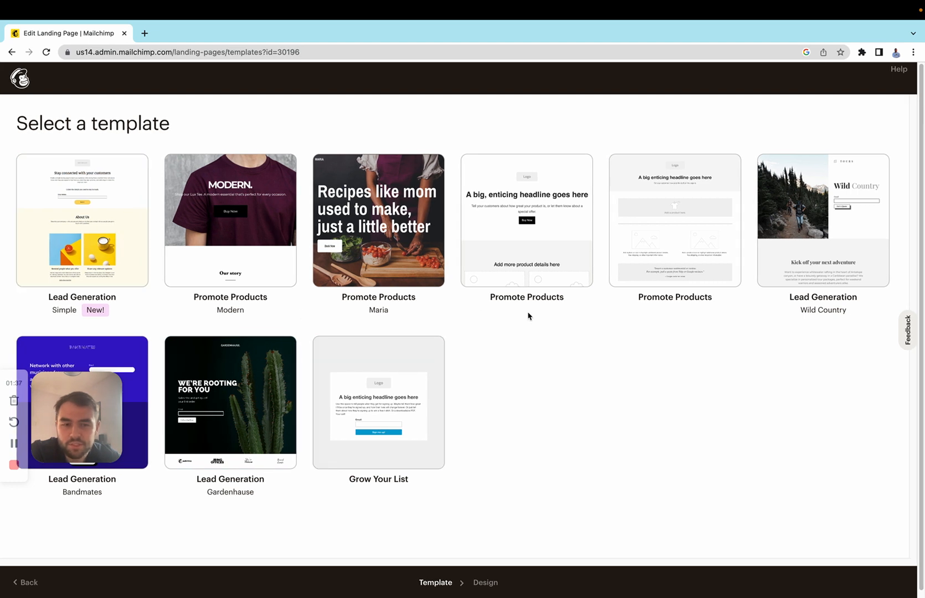
pyautogui.scroll(-1, 528, 316)
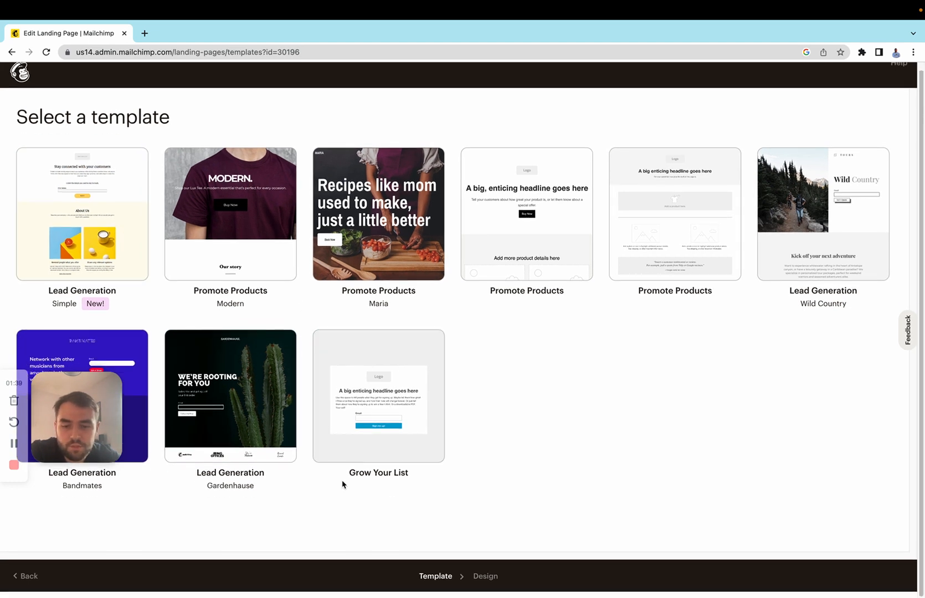
pyautogui.click(391, 381)
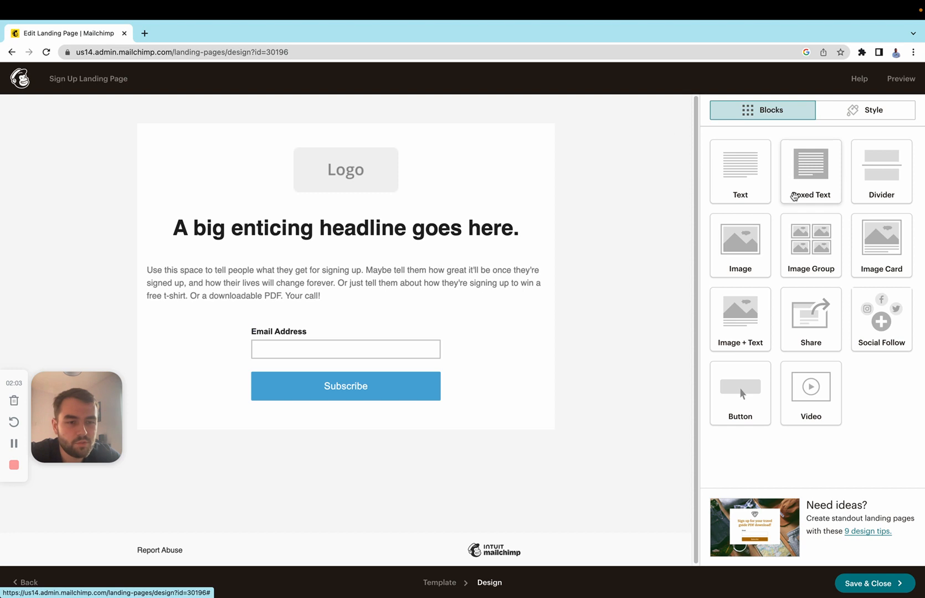
# Open the logo placeholder's image settings and view the file library for a replacement image without choosing one
pyautogui.moveTo(755, 244); pyautogui.dragTo(729, 219)
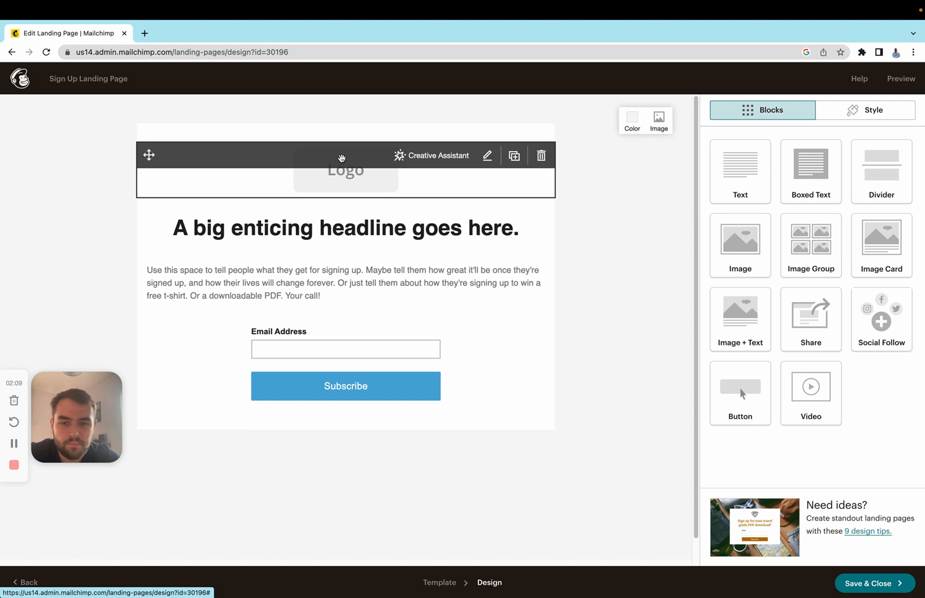
pyautogui.click(488, 157)
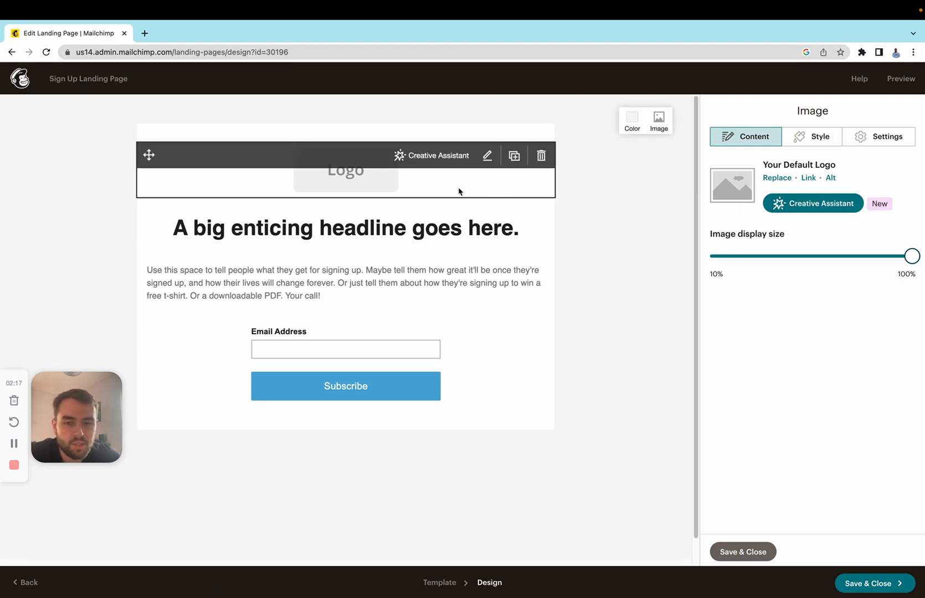
pyautogui.click(778, 179)
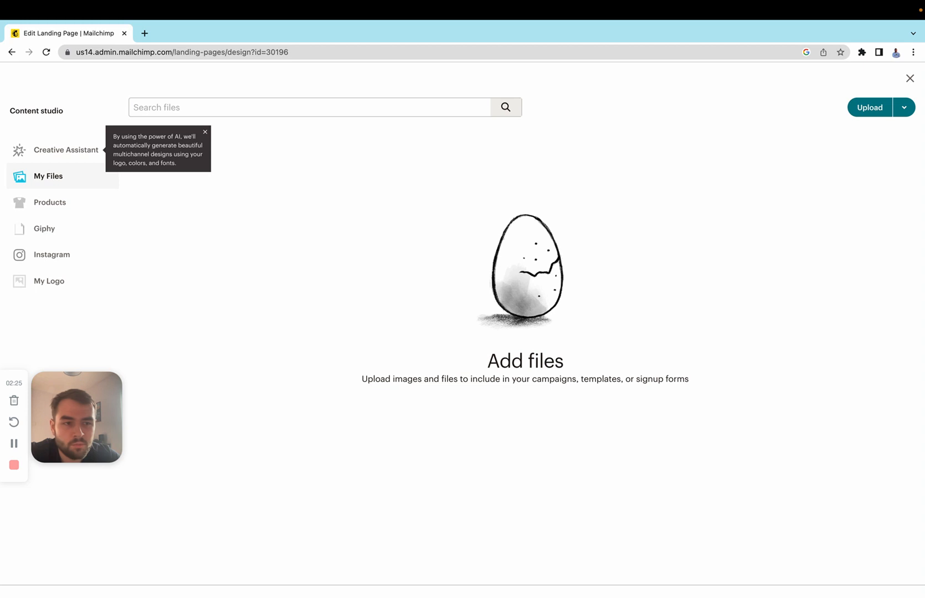
pyautogui.click(909, 91)
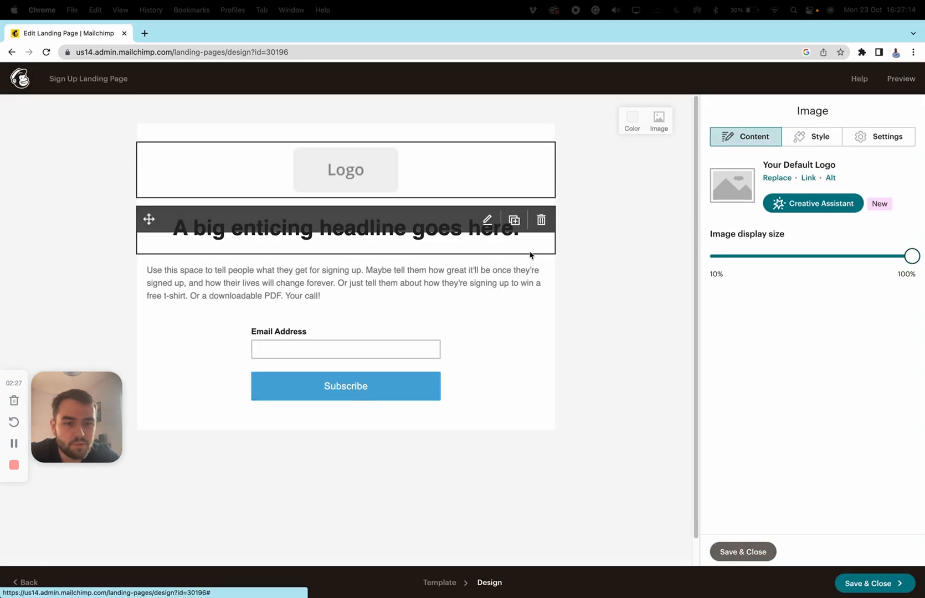
# Replace the headline text with "Join our email list now to get weekly property tips!" and save the block
pyautogui.click(487, 221)
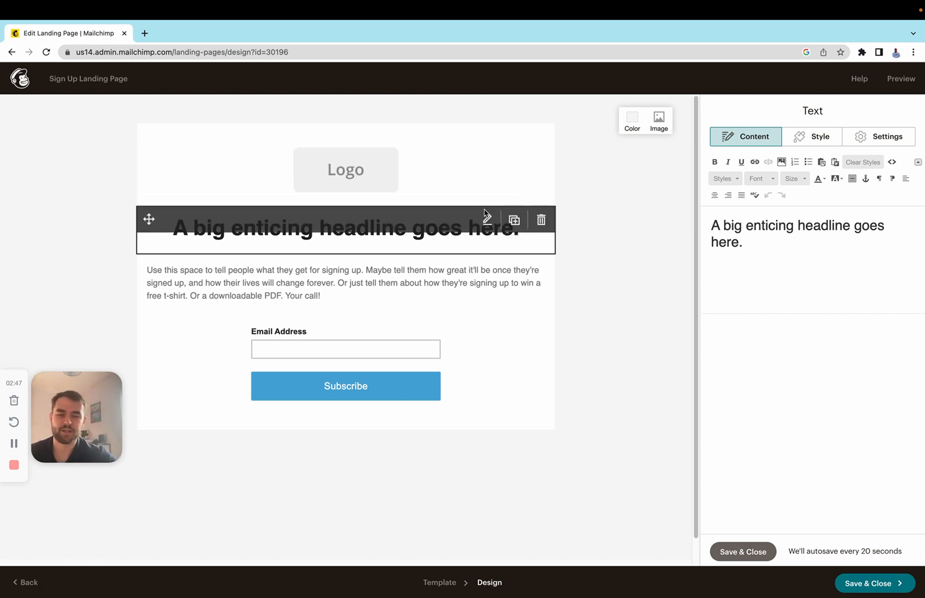
pyautogui.moveTo(743, 242); pyautogui.dragTo(669, 227)
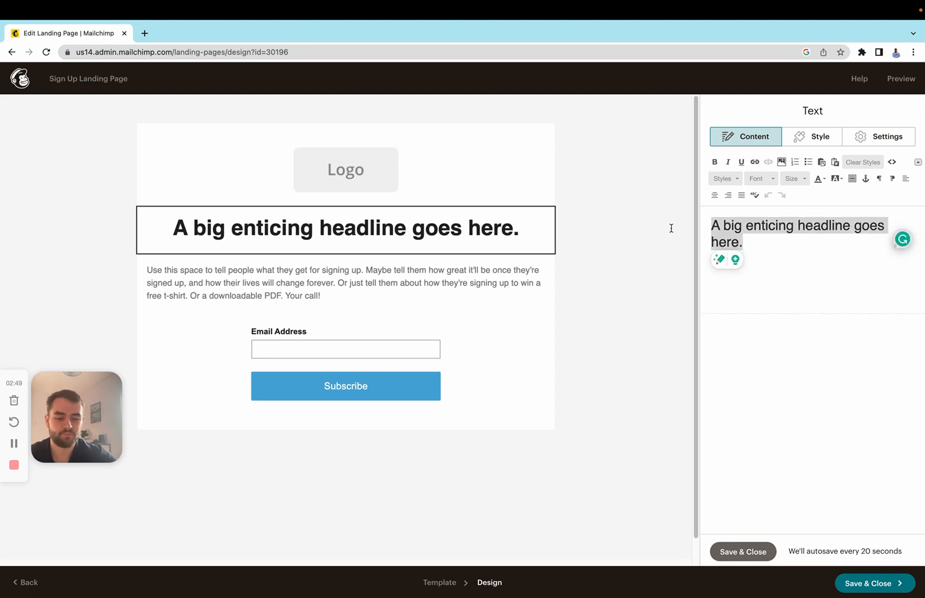
pyautogui.write('Joiun m')
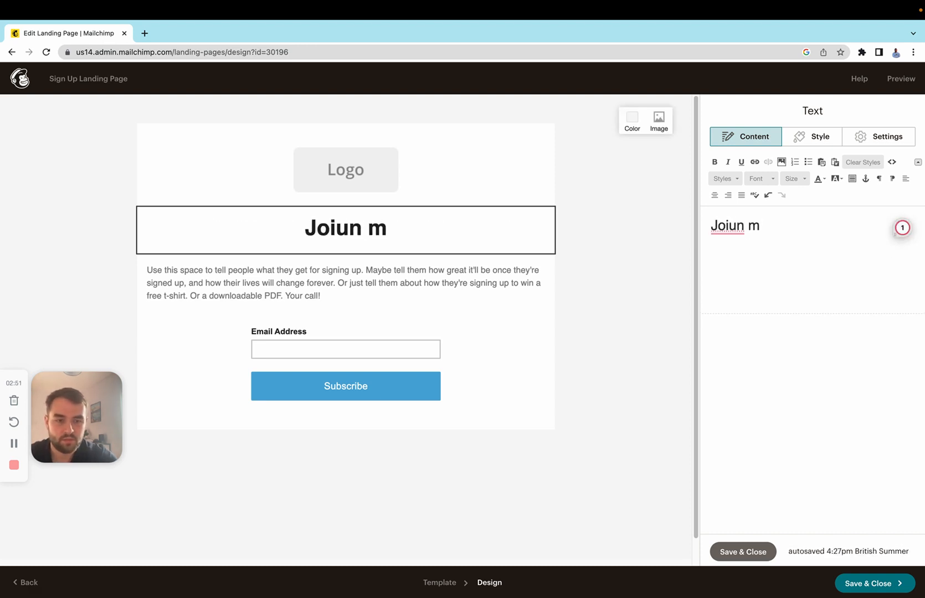
pyautogui.press('BackSpace')
pyautogui.press('BackSpace')
pyautogui.press('BackSpace')
pyautogui.press('BackSpace')
pyautogui.write('n our ')
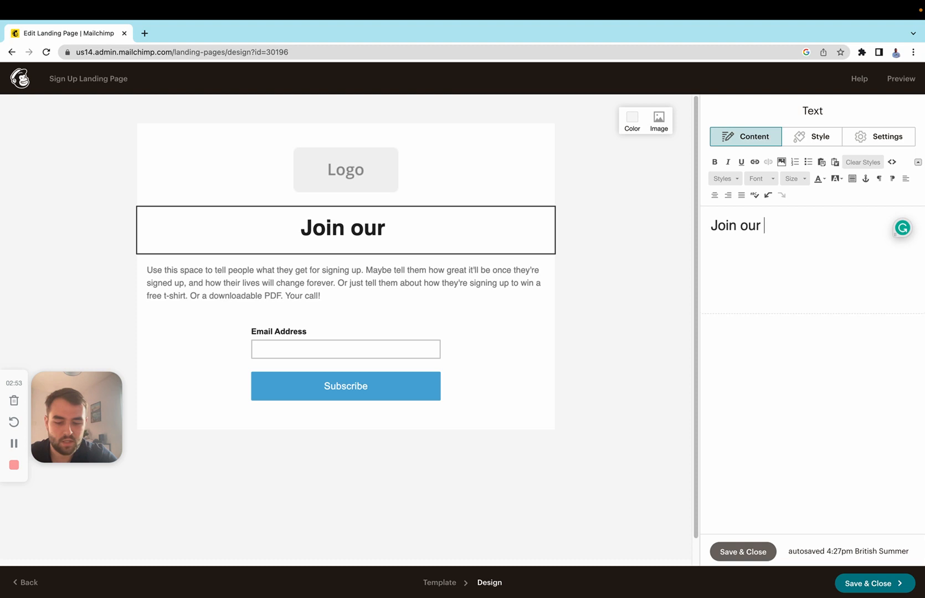
pyautogui.write('email list now')
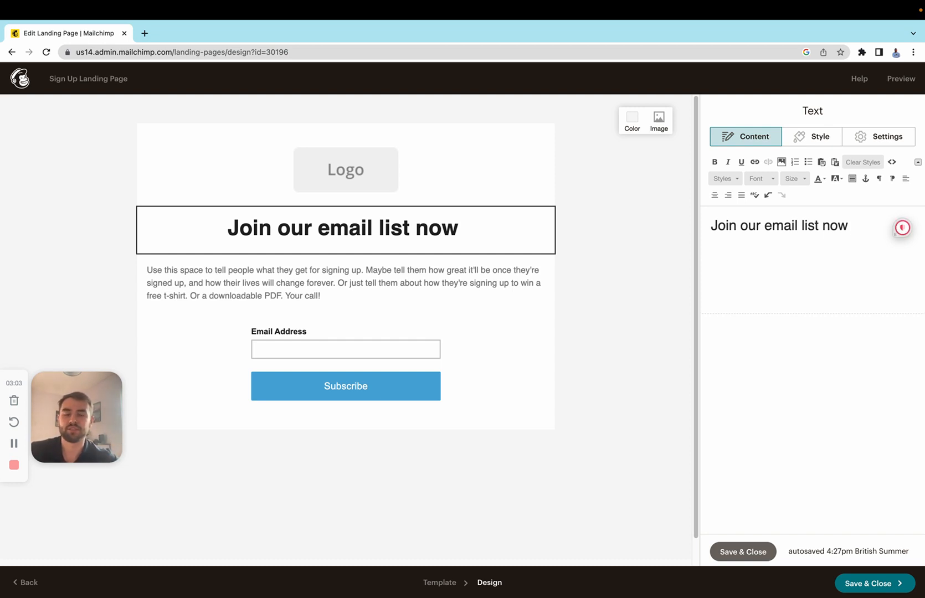
pyautogui.write('to g')
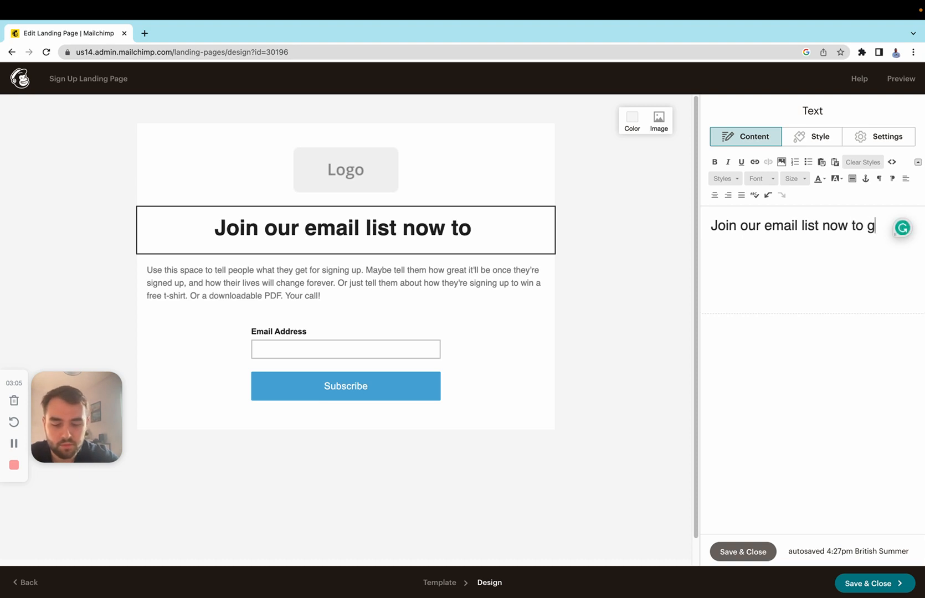
pyautogui.write('et week')
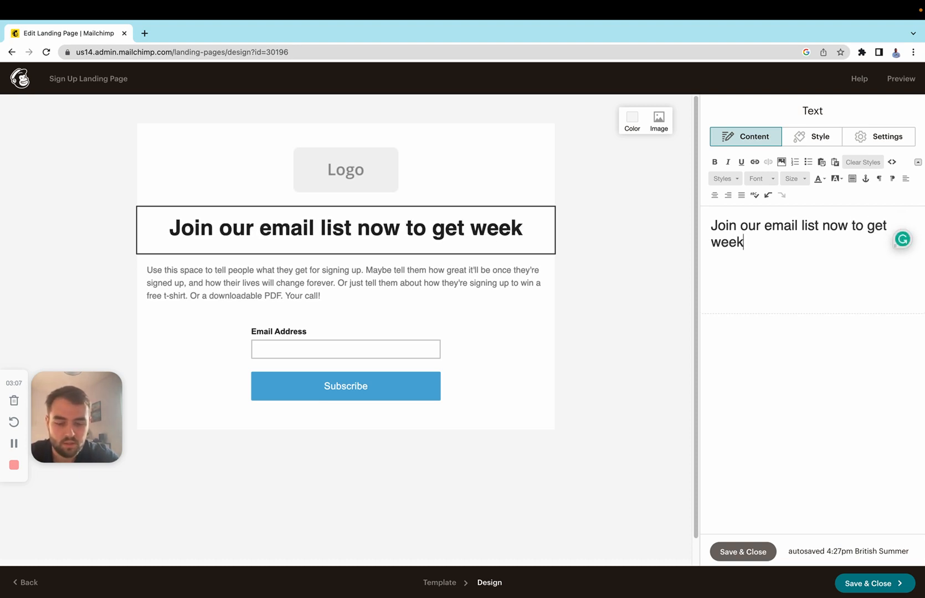
pyautogui.write('ly proper')
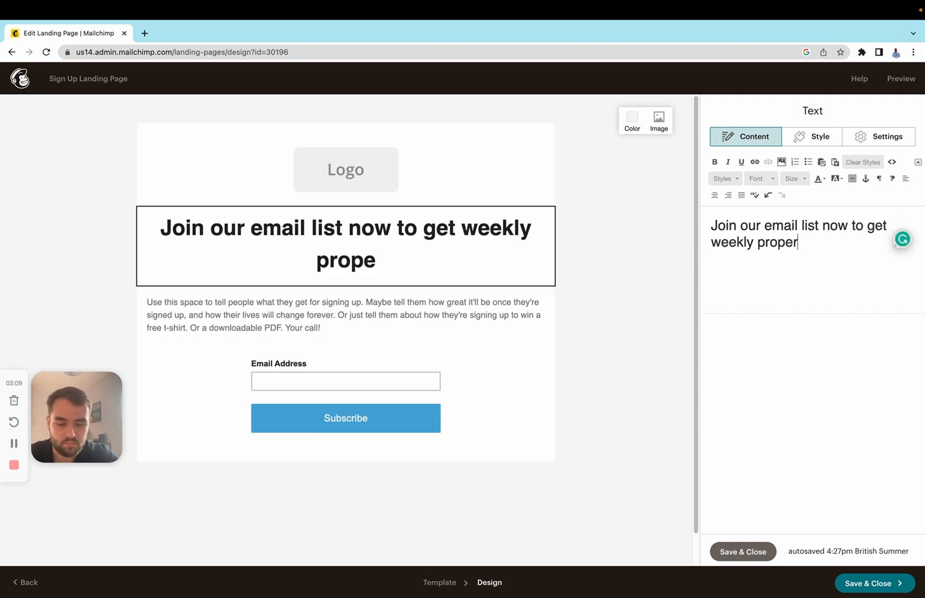
pyautogui.write('ty tips')
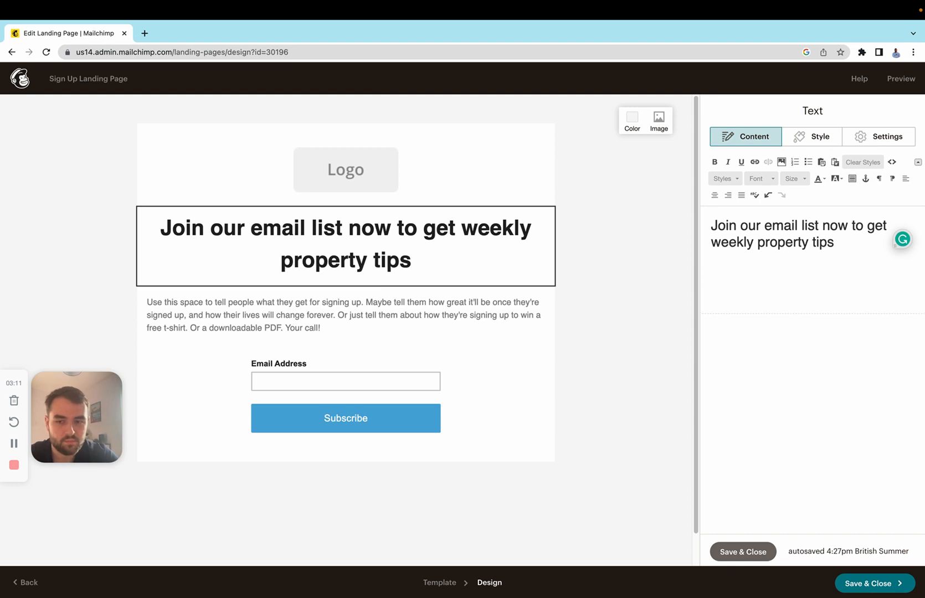
pyautogui.write('!')
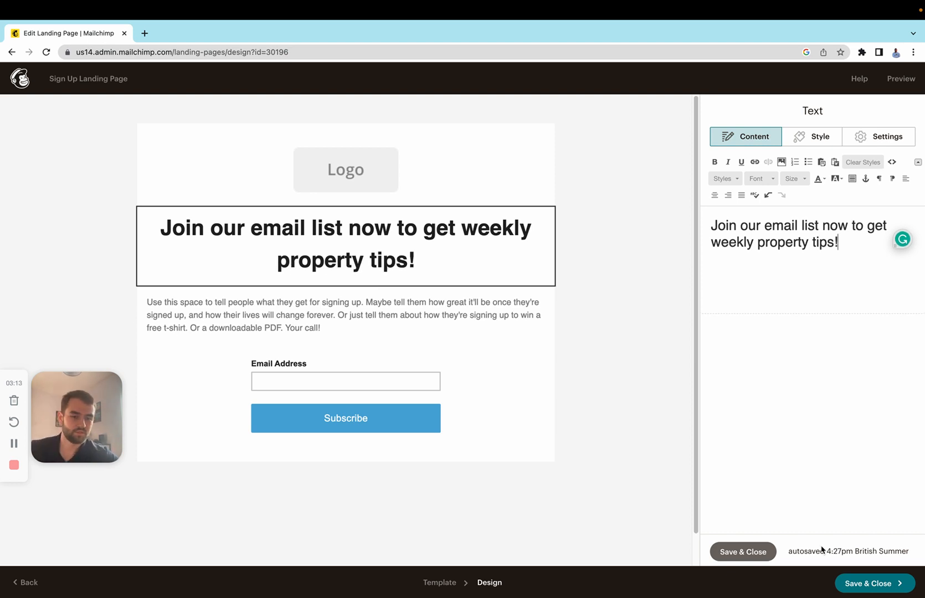
pyautogui.click(740, 552)
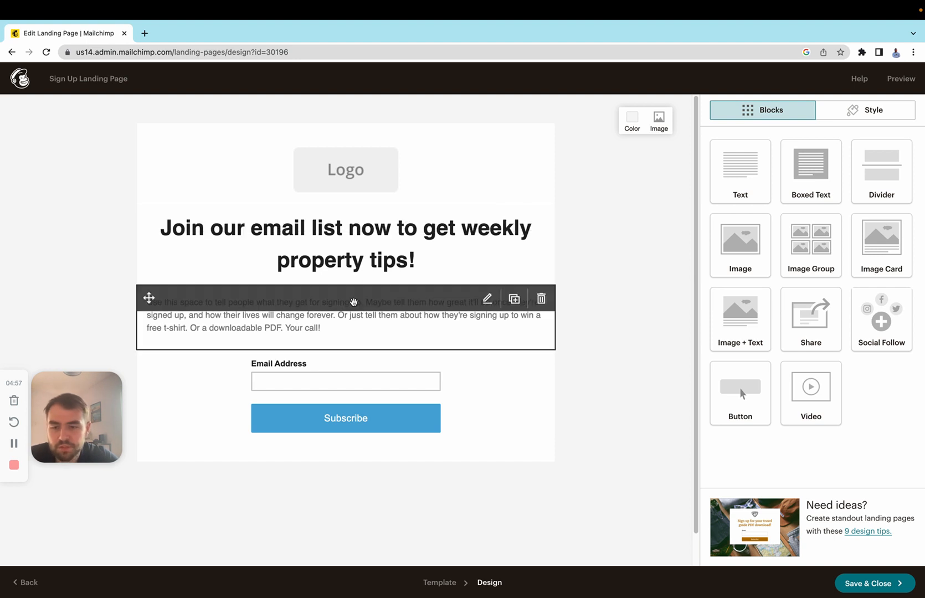
# View the description paragraph's text editor and close it
pyautogui.click(487, 299)
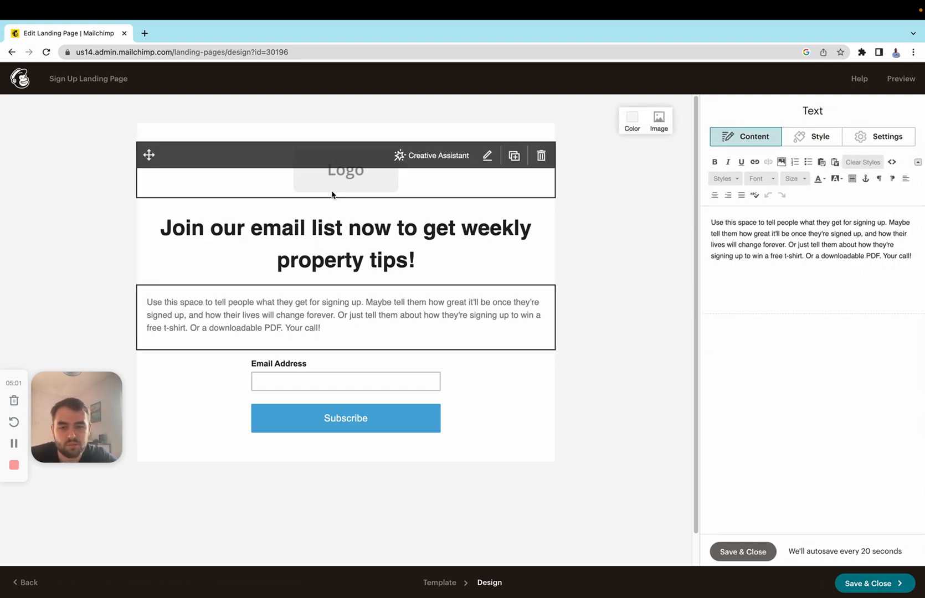
pyautogui.scroll(-1, 397, 347)
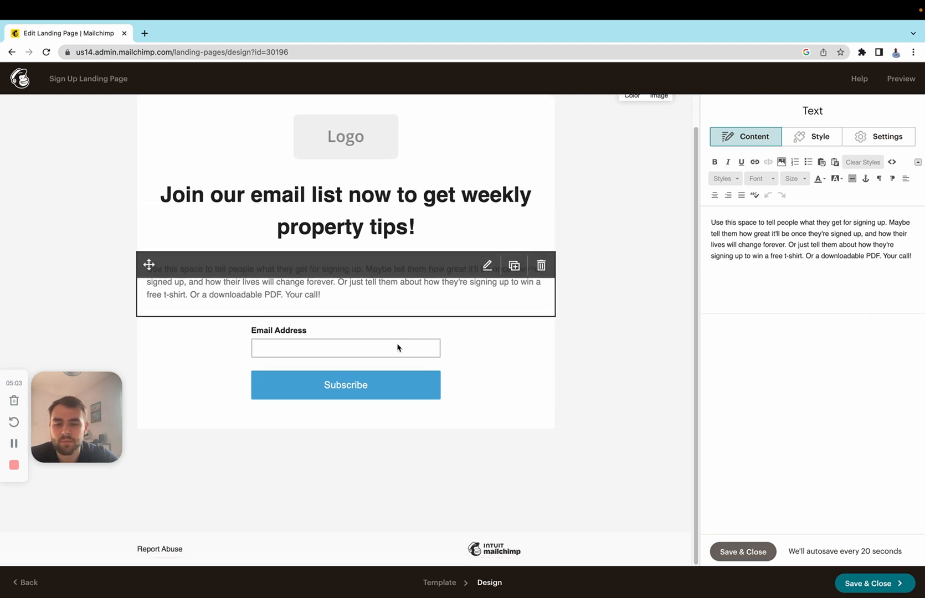
pyautogui.scroll(1, 452, 284)
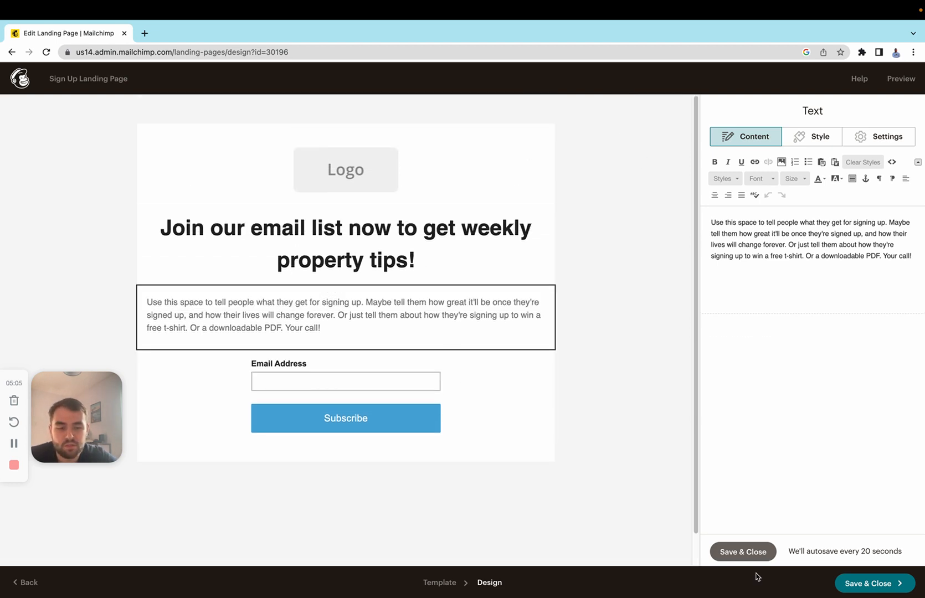
pyautogui.click(748, 551)
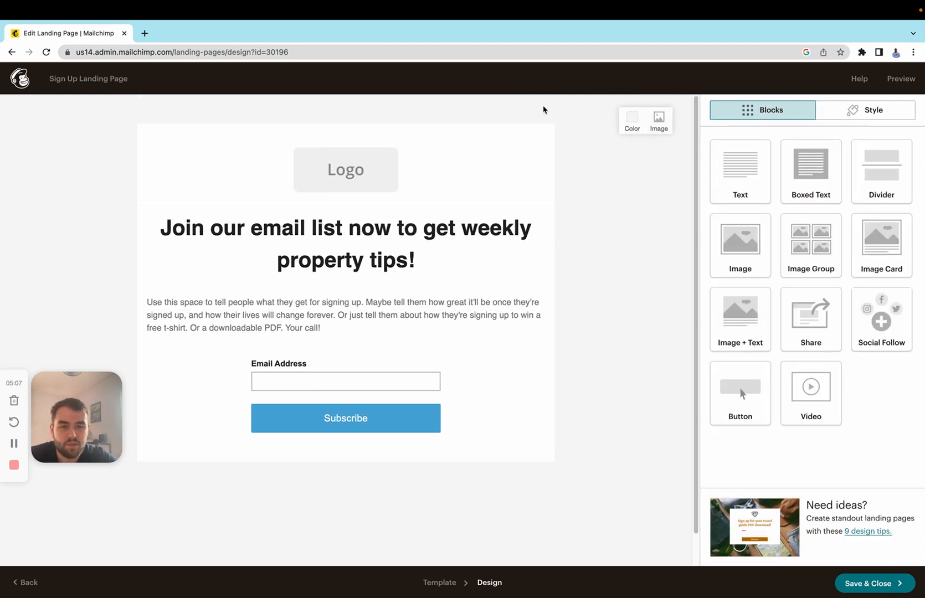
# Change the landing page's outer background colour to bright red
pyautogui.click(631, 119)
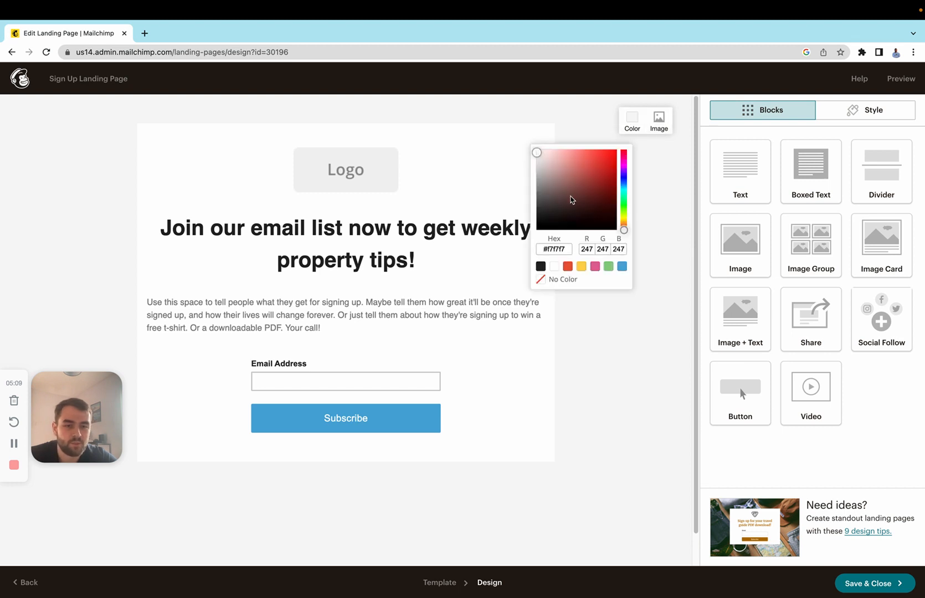
pyautogui.moveTo(604, 159); pyautogui.dragTo(623, 150)
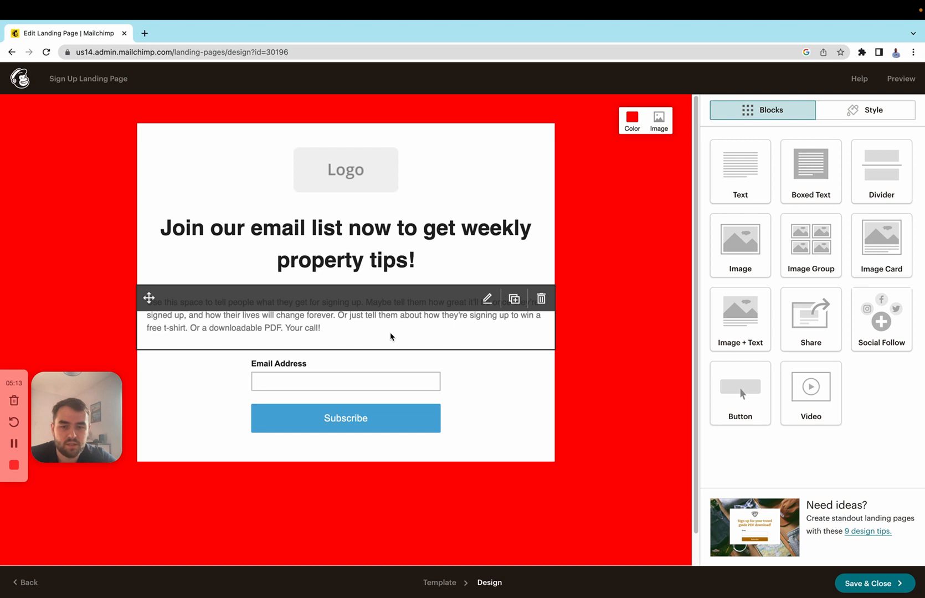
pyautogui.scroll(-1, 392, 334)
pyautogui.scroll(1, 395, 406)
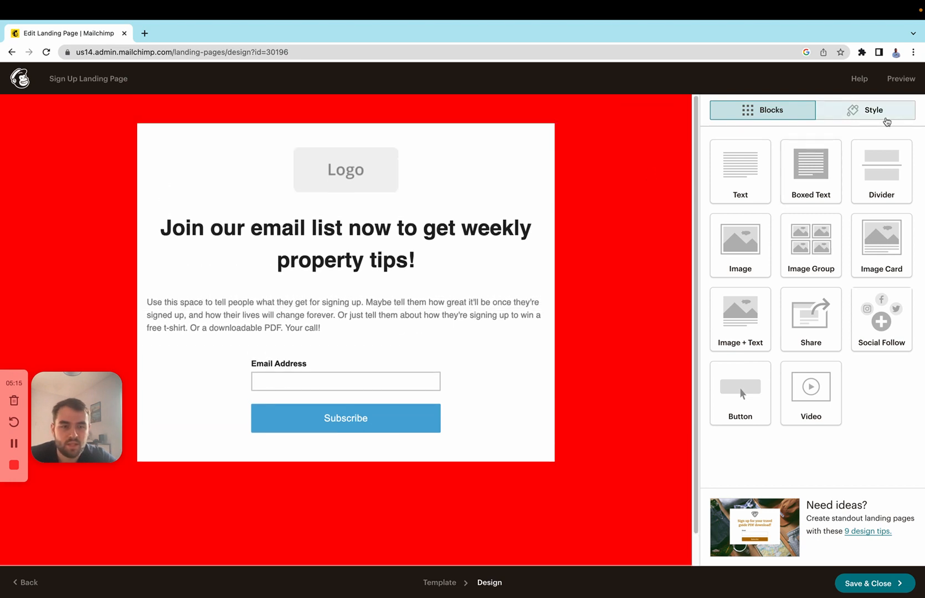
# Try #ea5b3a and #222222 as the header's interior background, return it to #ffffff, and save the header style
pyautogui.click(864, 114)
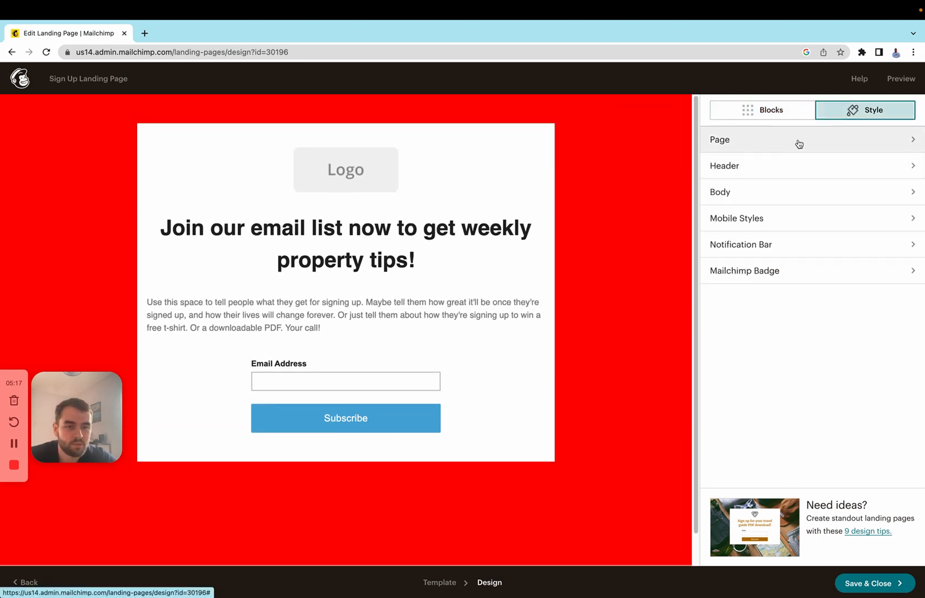
pyautogui.click(763, 164)
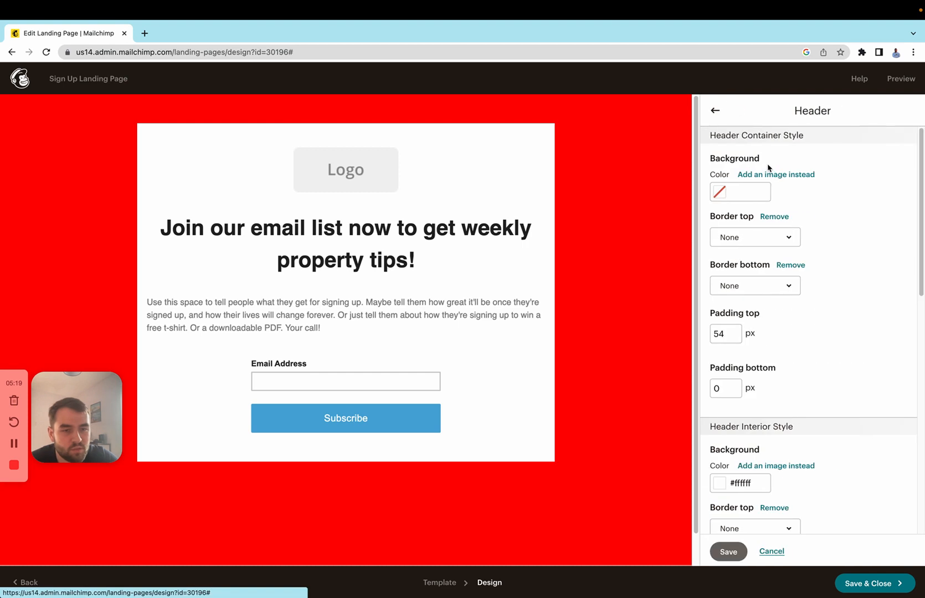
pyautogui.scroll(-3, 730, 382)
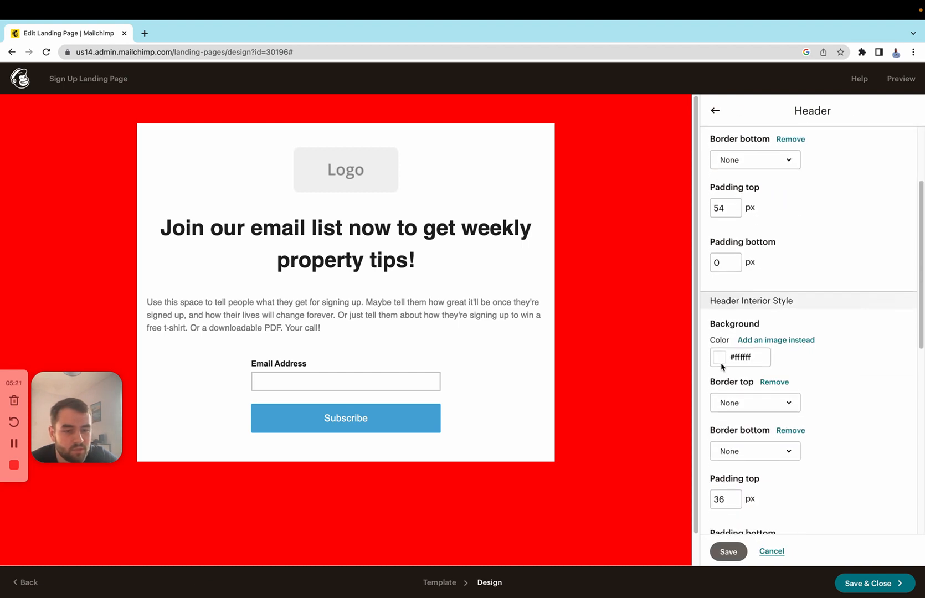
pyautogui.click(720, 360)
pyautogui.click(748, 466)
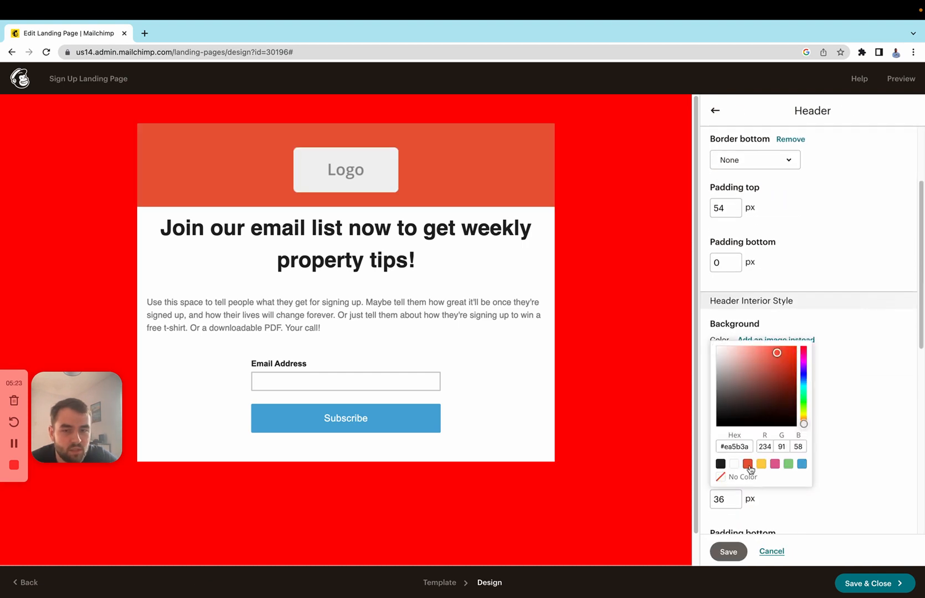
pyautogui.click(720, 465)
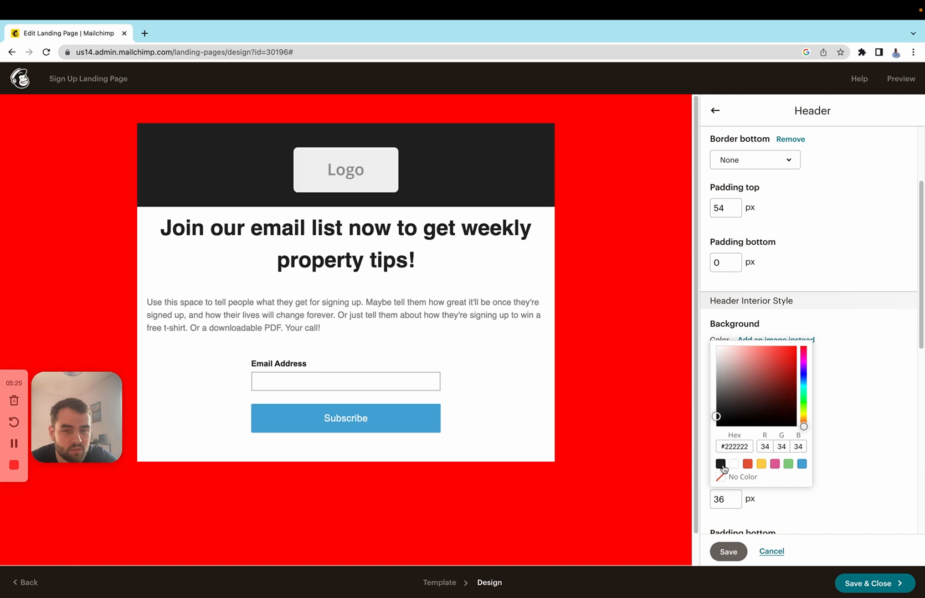
pyautogui.click(736, 465)
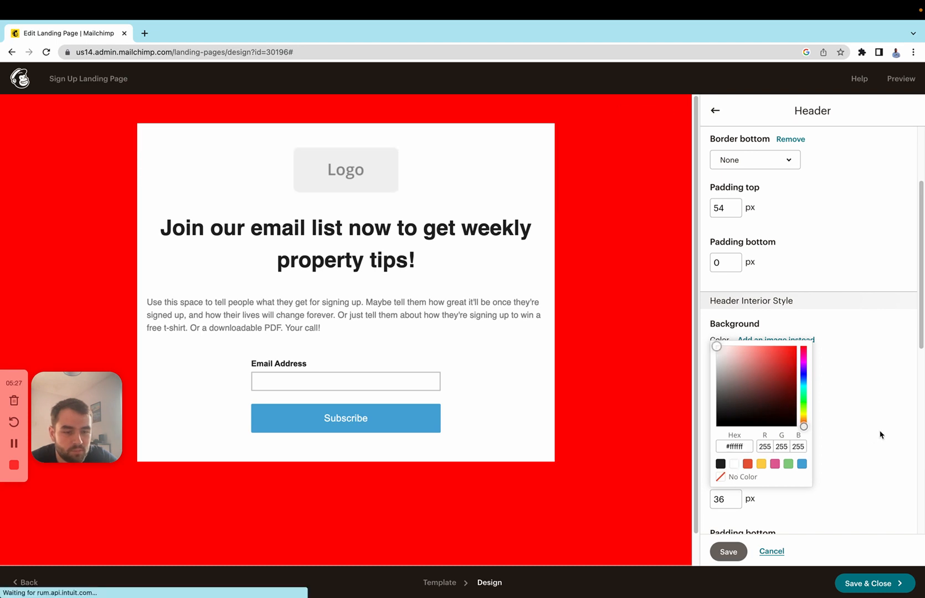
pyautogui.click(880, 378)
pyautogui.click(729, 552)
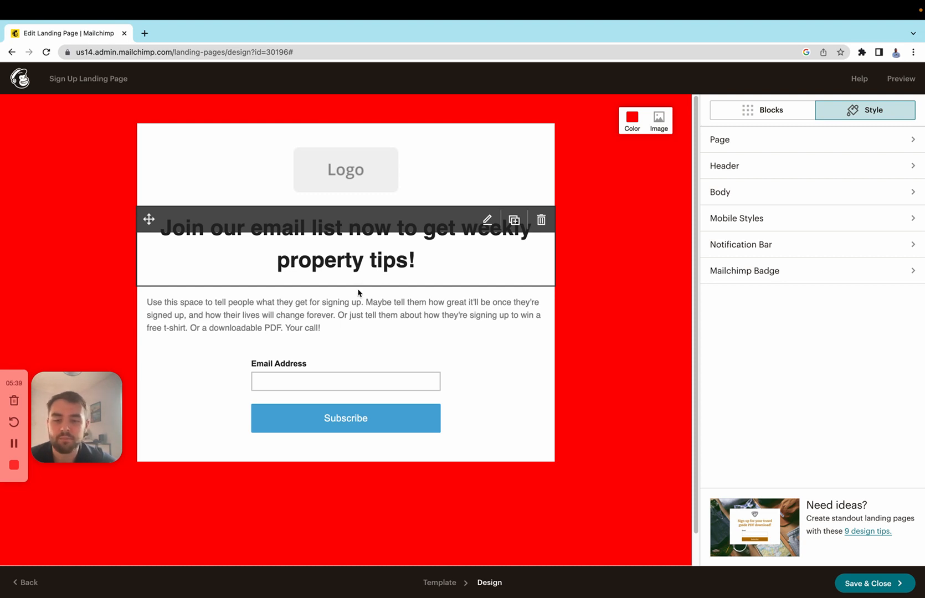
# Open the signup form block for editing and add the Birthday, Address and First Name fields
pyautogui.click(514, 365)
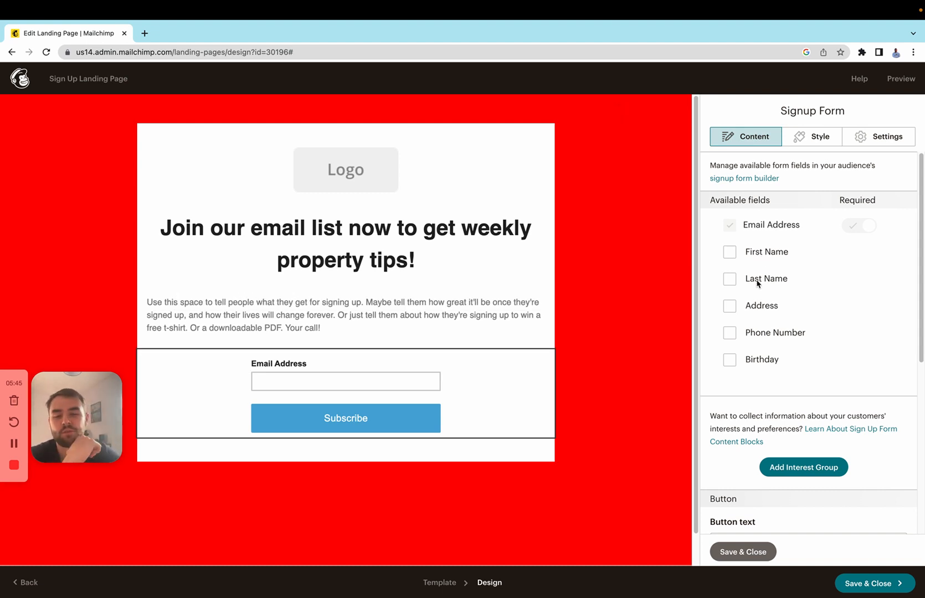
pyautogui.click(730, 360)
pyautogui.click(730, 333)
pyautogui.click(730, 306)
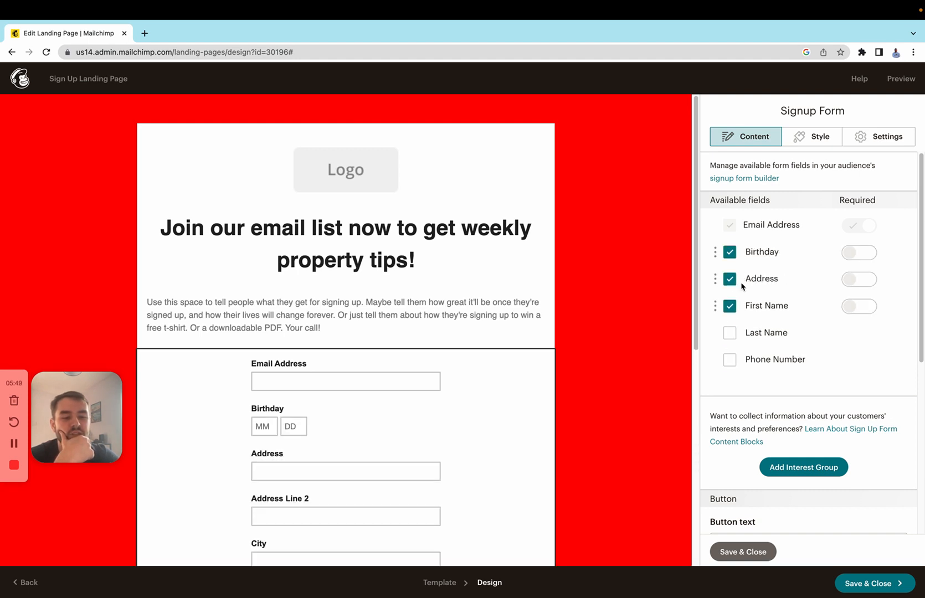
# Examine the length and layout of the signup form with its added fields on the page
pyautogui.scroll(-4, 743, 286)
pyautogui.scroll(3, 745, 241)
pyautogui.scroll(2, 745, 241)
pyautogui.scroll(-5, 466, 419)
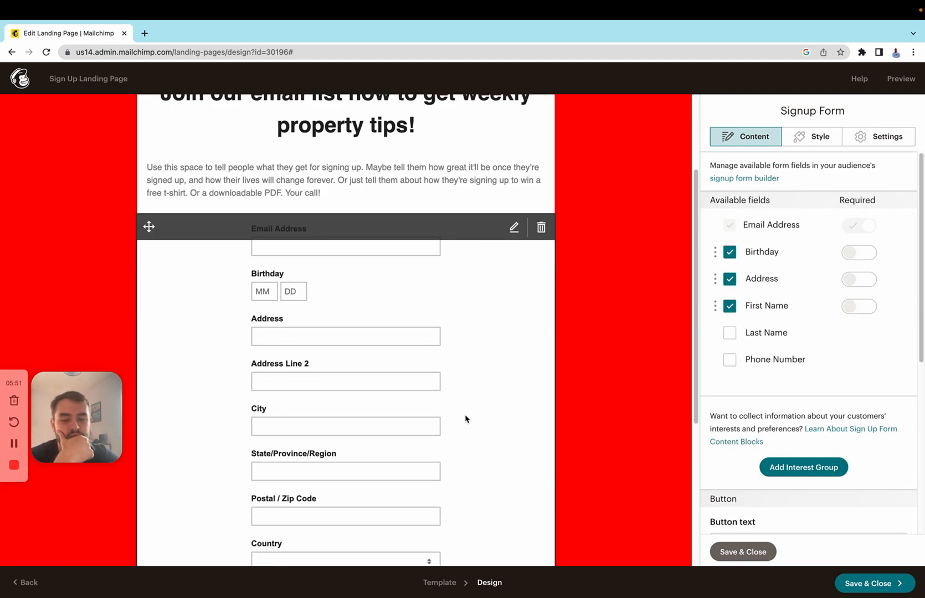
pyautogui.scroll(3, 466, 419)
pyautogui.scroll(-1, 466, 419)
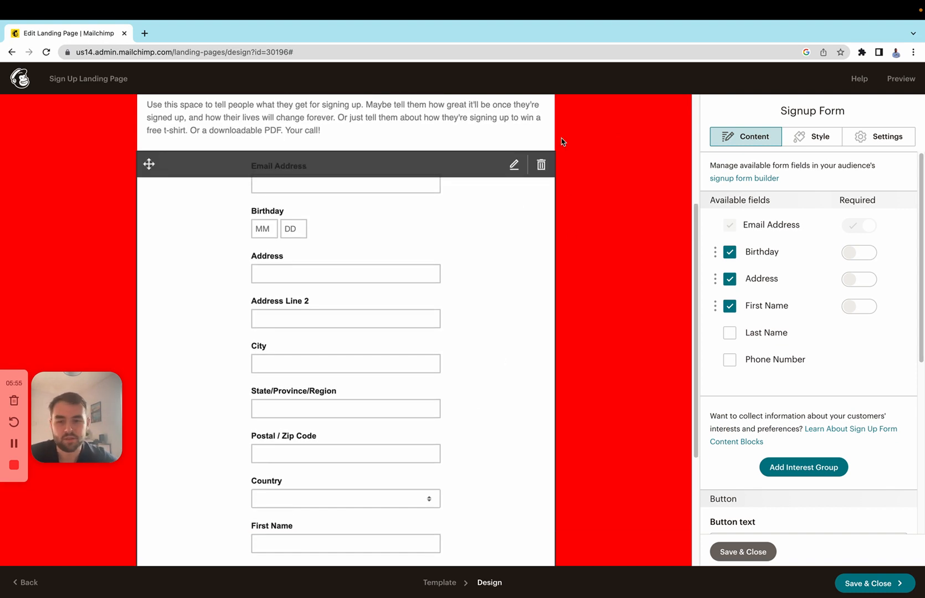
pyautogui.moveTo(502, 181)
pyautogui.scroll(4, 502, 181)
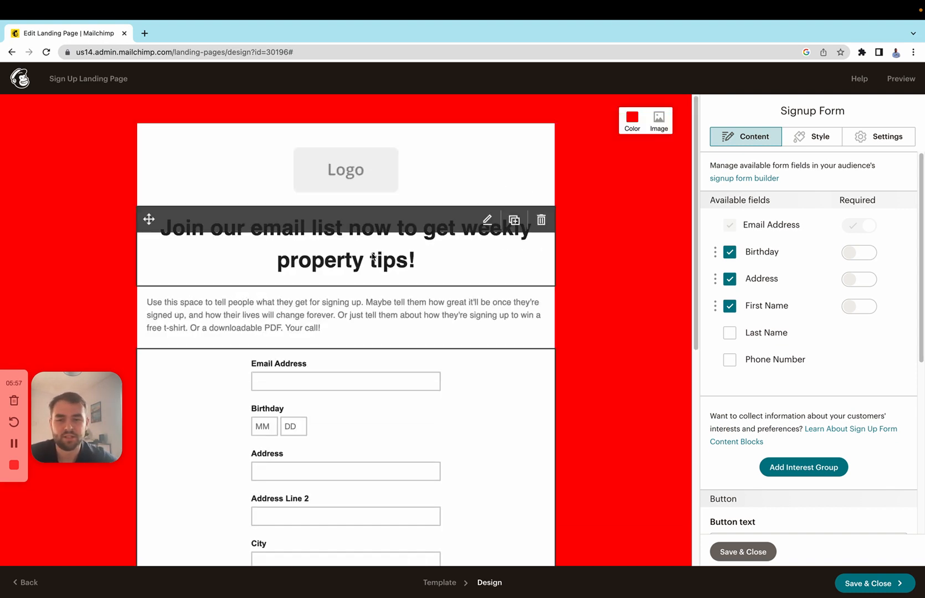
pyautogui.scroll(-3, 446, 299)
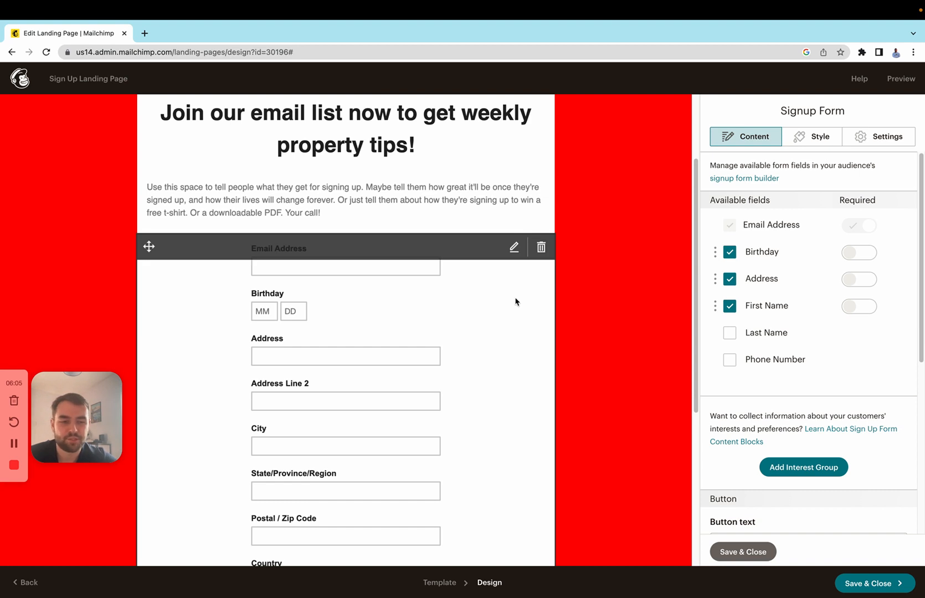
# Remove the Birthday and Address fields from the signup form and add the Phone Number field
pyautogui.click(730, 253)
pyautogui.click(731, 252)
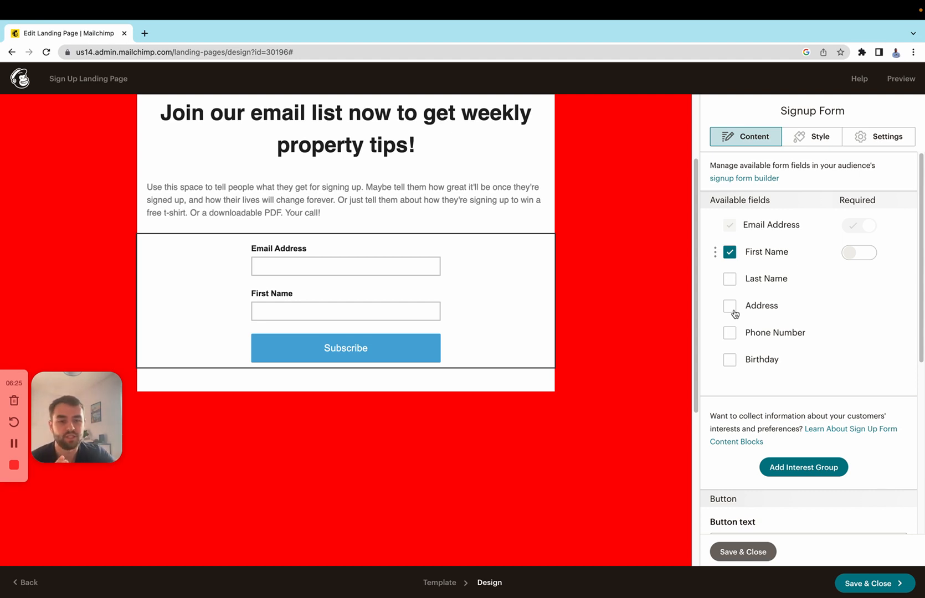
pyautogui.click(734, 332)
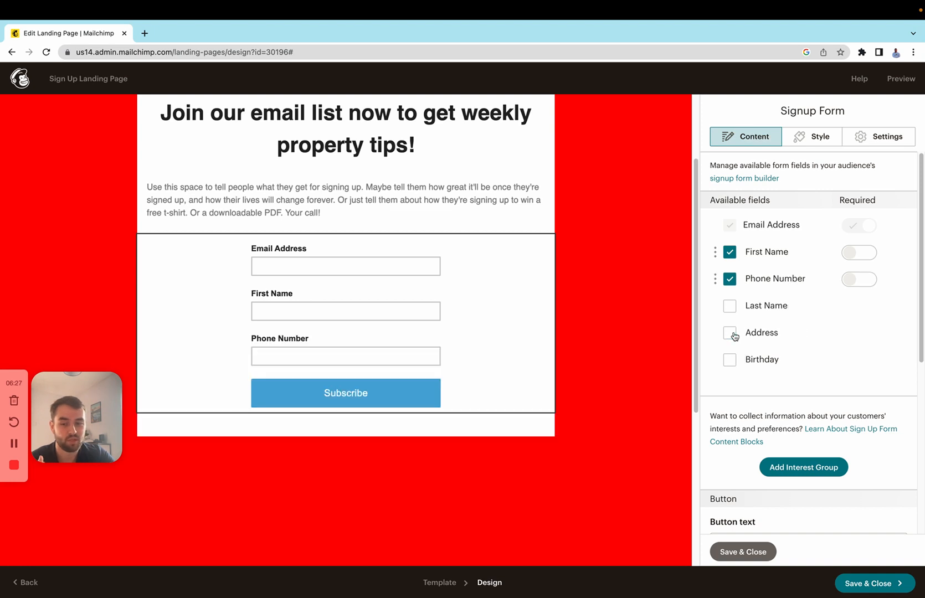
# Toggle the Phone Number field off and on again, and save the signup form with First Name and Phone Number
pyautogui.moveTo(542, 361)
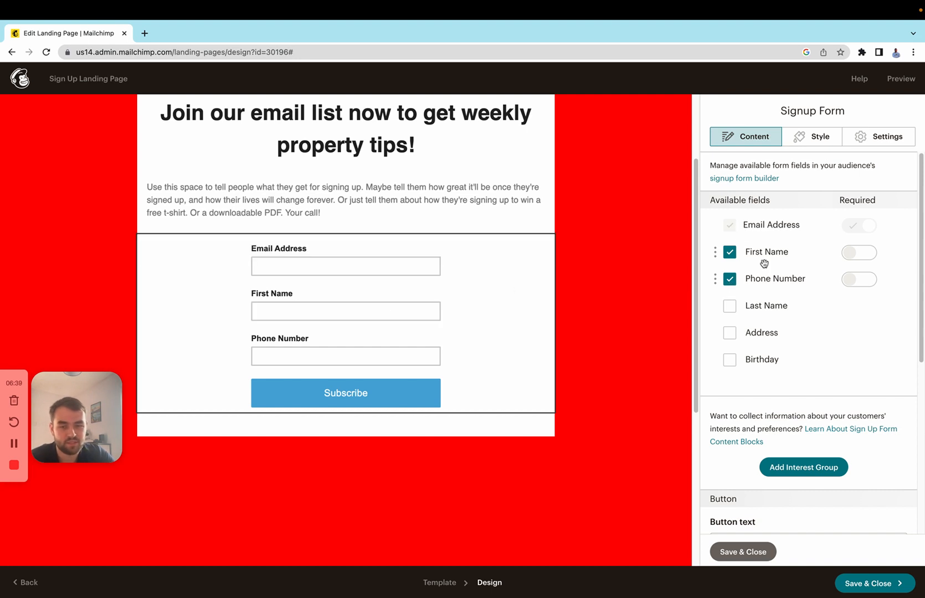
pyautogui.click(735, 282)
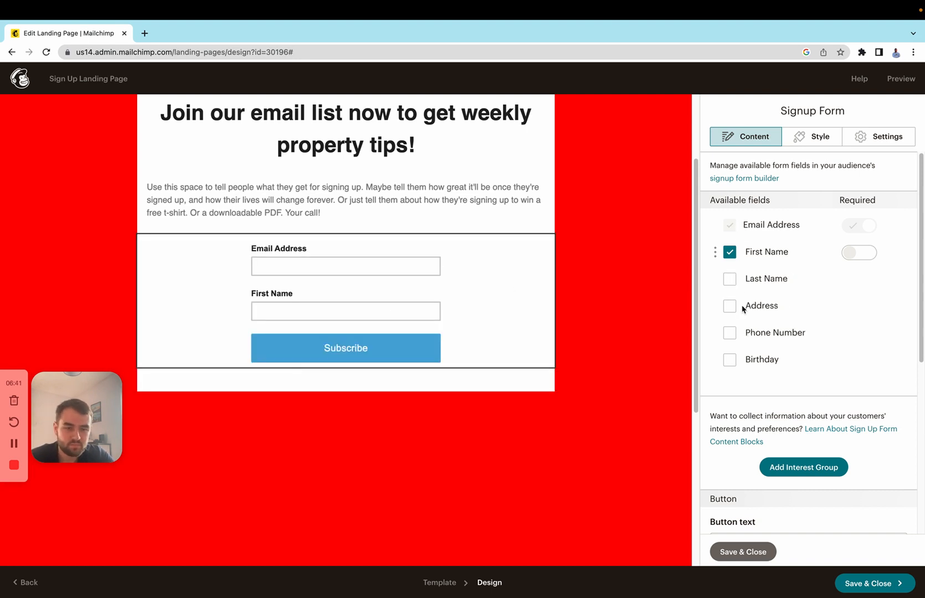
pyautogui.click(731, 336)
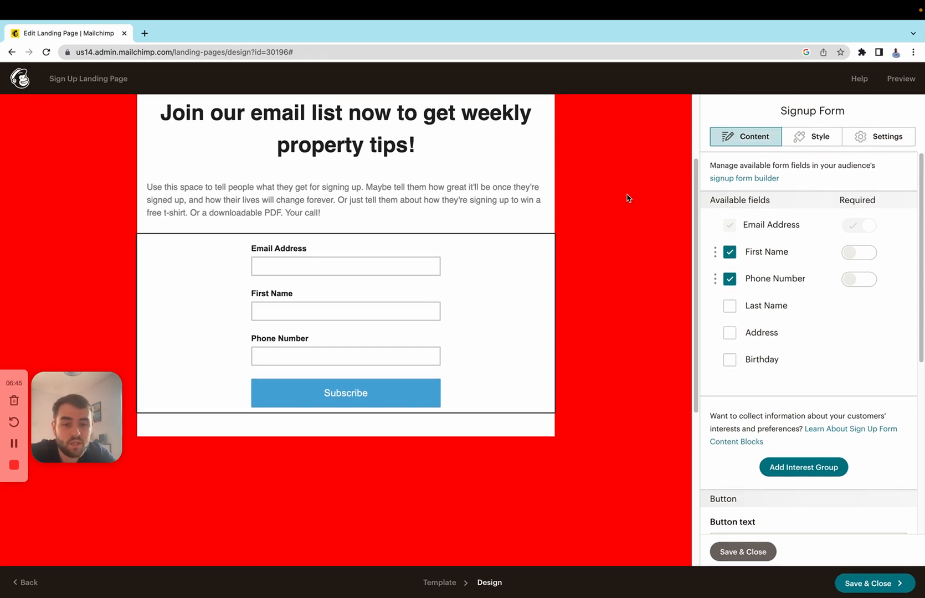
pyautogui.scroll(3, 475, 291)
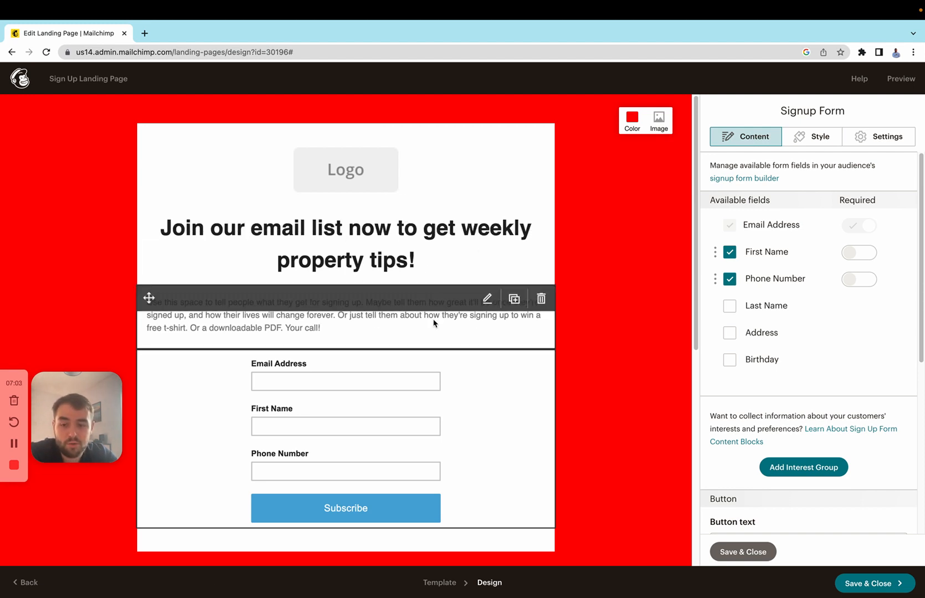
pyautogui.click(745, 552)
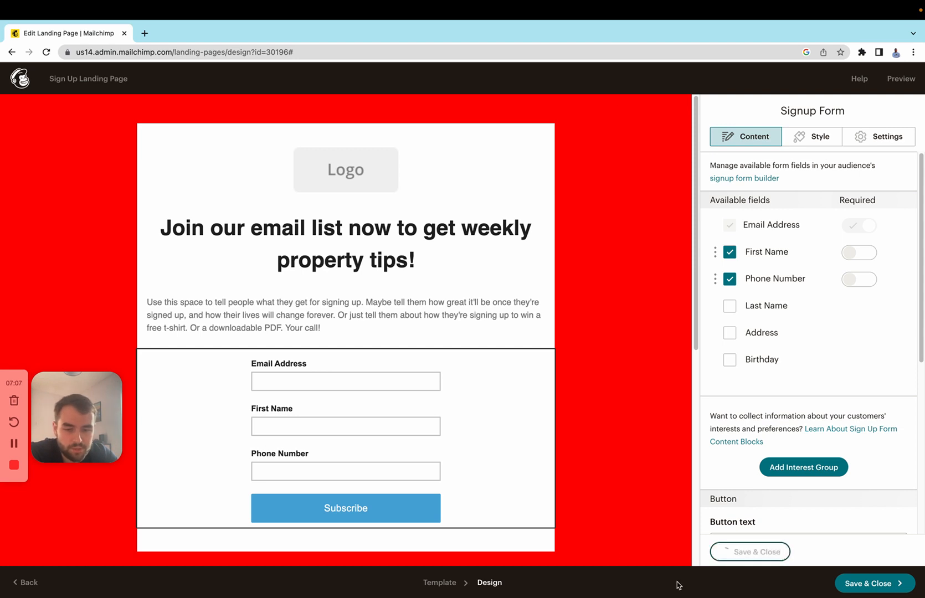
# Reopen the signup form, move First Name below Phone Number, and try to move both fields above Email Address
pyautogui.scroll(-2, 379, 427)
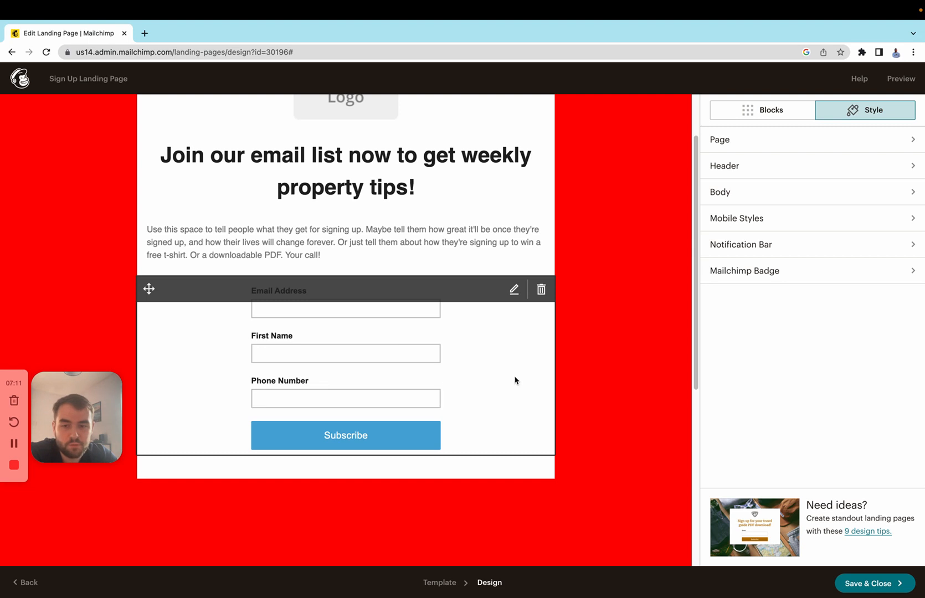
pyautogui.click(514, 289)
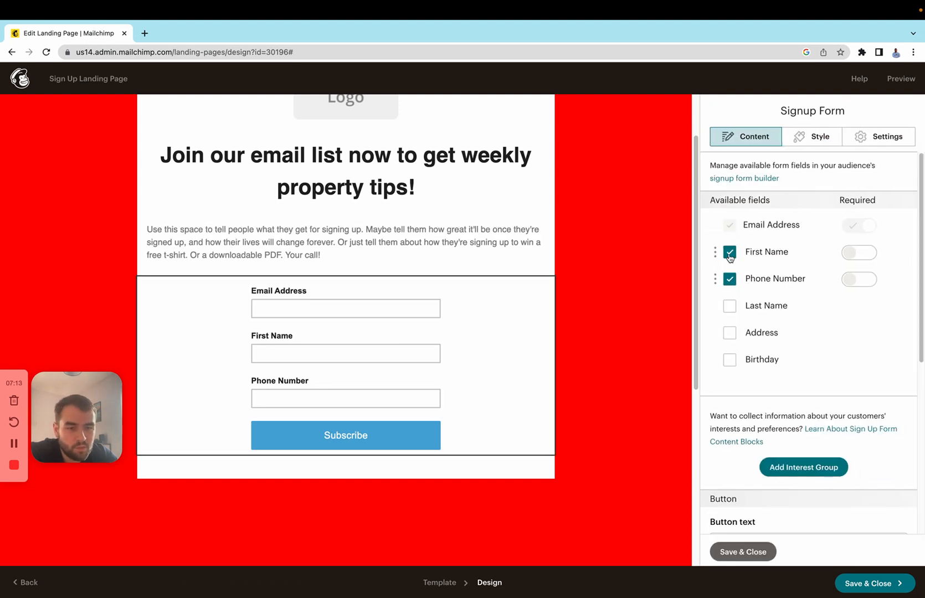
pyautogui.moveTo(731, 259)
pyautogui.mouseDown()
pyautogui.moveTo(715, 253)
pyautogui.moveTo(745, 203)
pyautogui.moveTo(700, 208)
pyautogui.moveTo(711, 220)
pyautogui.moveTo(716, 284)
pyautogui.mouseUp()
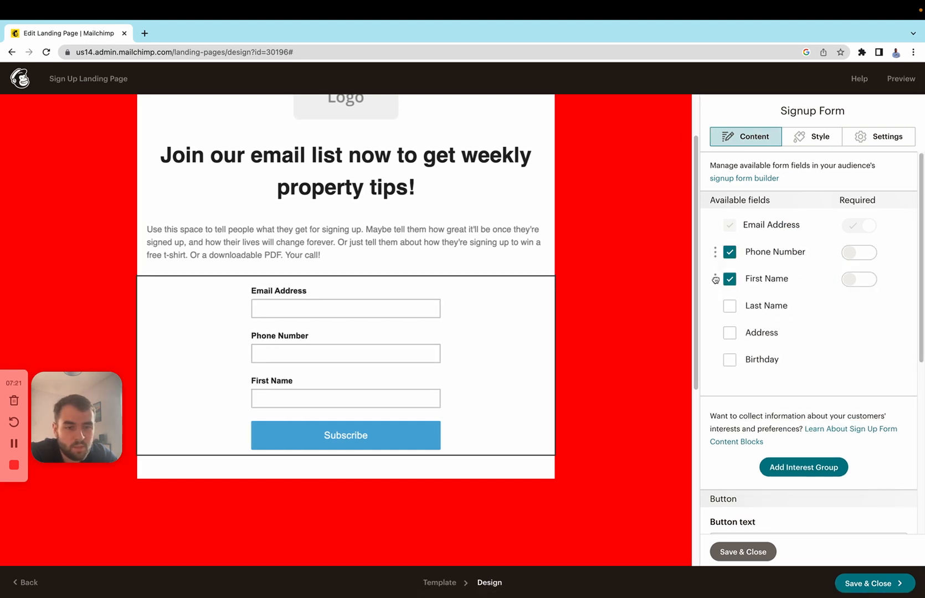
pyautogui.moveTo(713, 276); pyautogui.dragTo(863, 220)
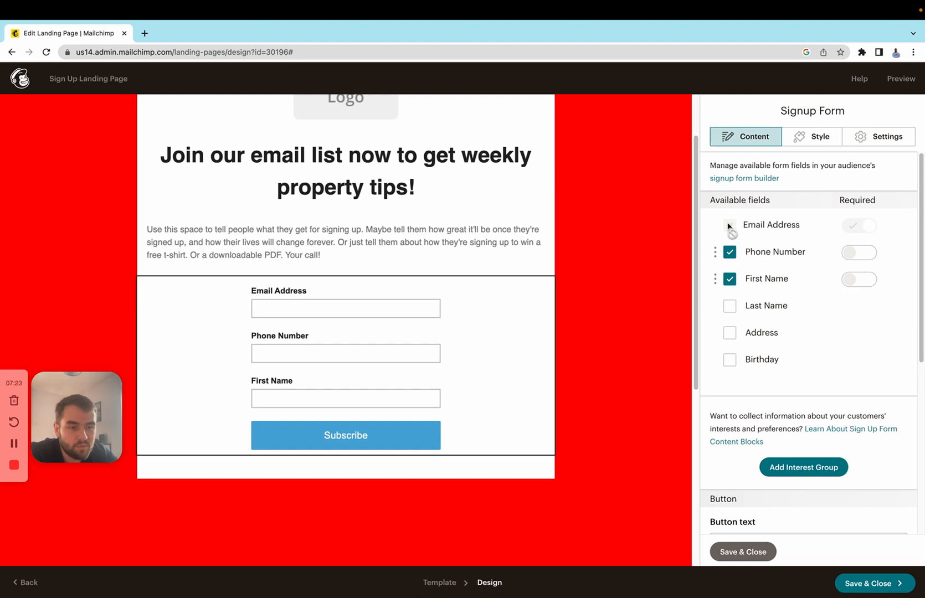
pyautogui.moveTo(716, 252); pyautogui.dragTo(731, 200)
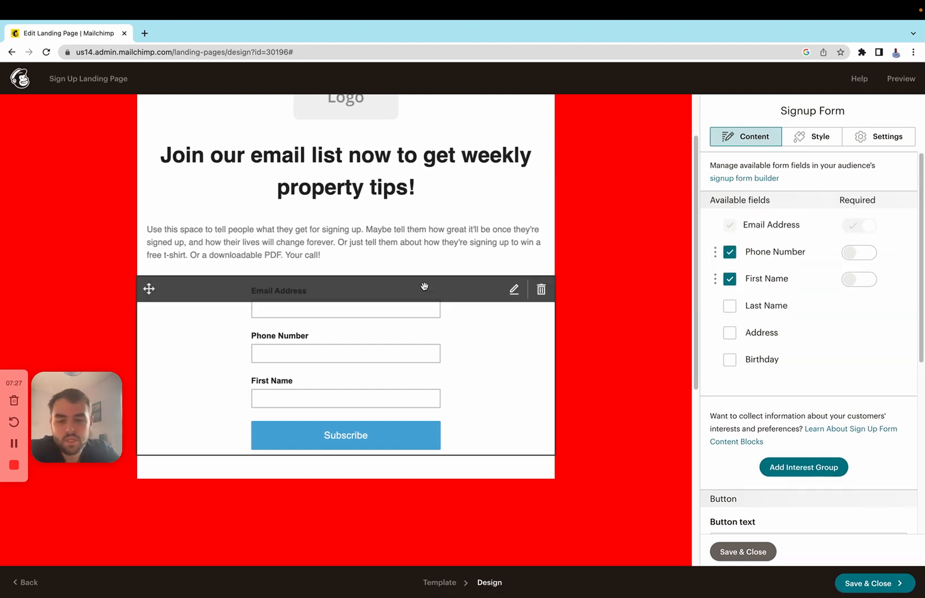
# Remove the Phone Number field, add it again below First Name, and save the signup form
pyautogui.moveTo(714, 254); pyautogui.dragTo(720, 277)
pyautogui.click(756, 253)
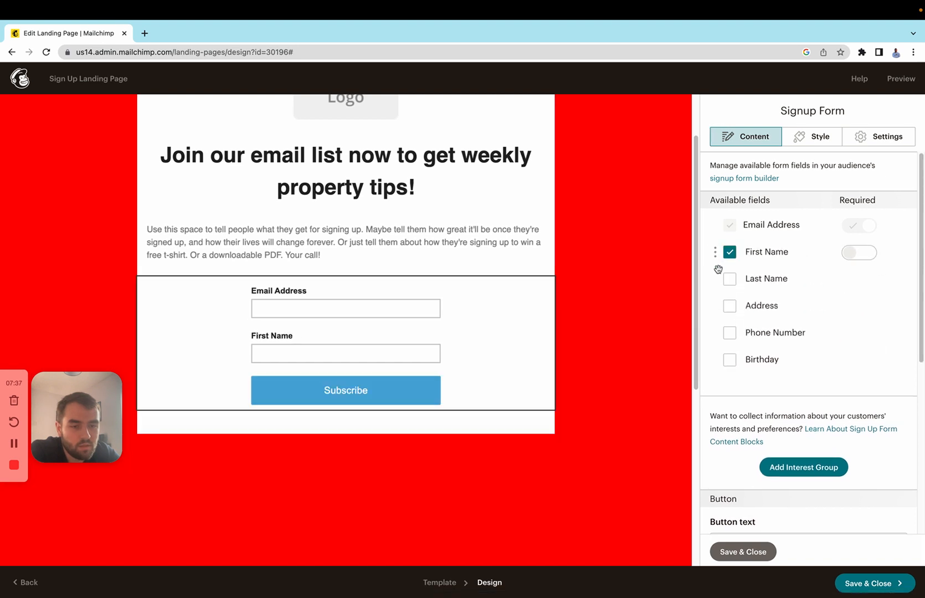
pyautogui.click(729, 333)
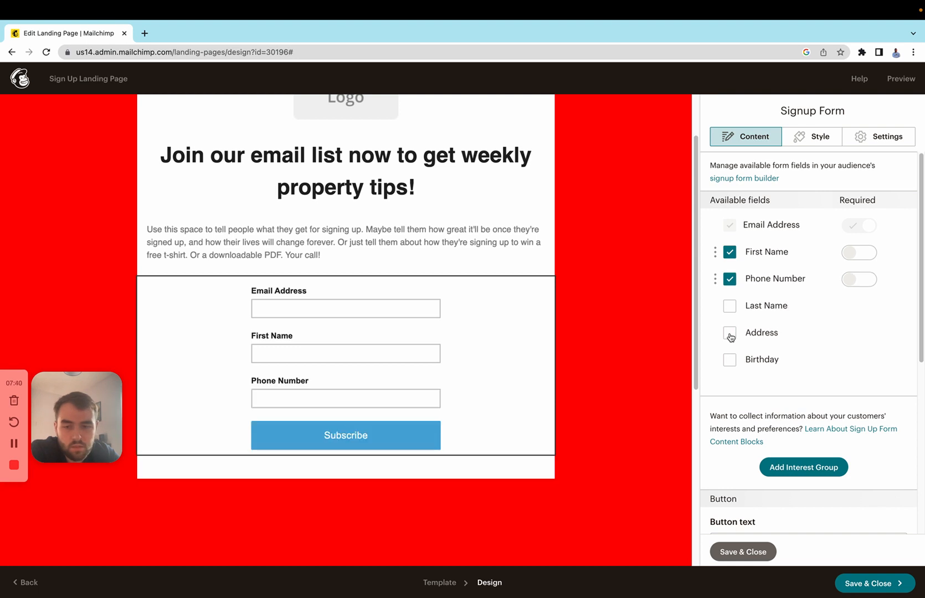
pyautogui.click(742, 552)
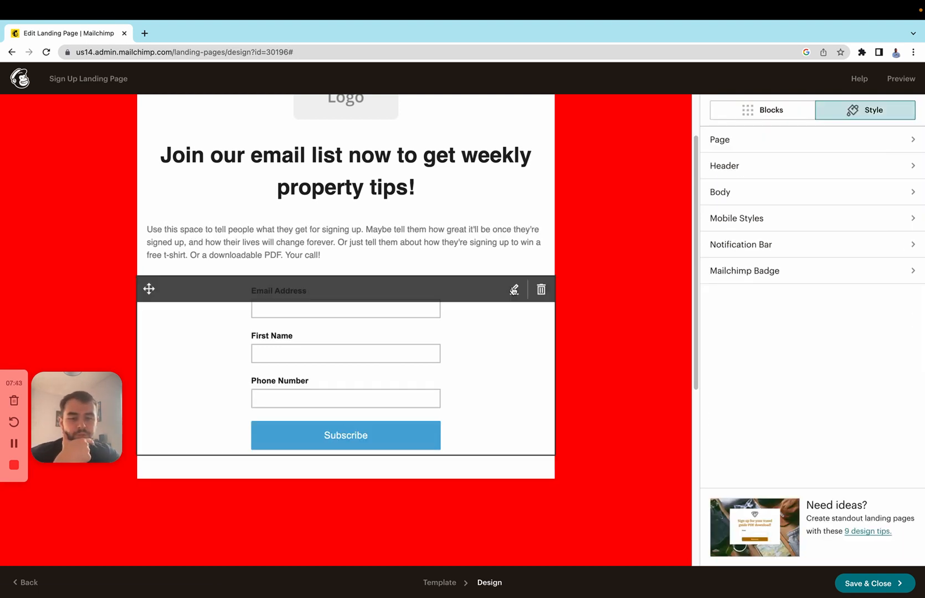
# Try yellow and pink backgrounds on the signup form's Subscribe button, set it to green #89d085, and save the form
pyautogui.click(528, 306)
pyautogui.scroll(-5, 782, 295)
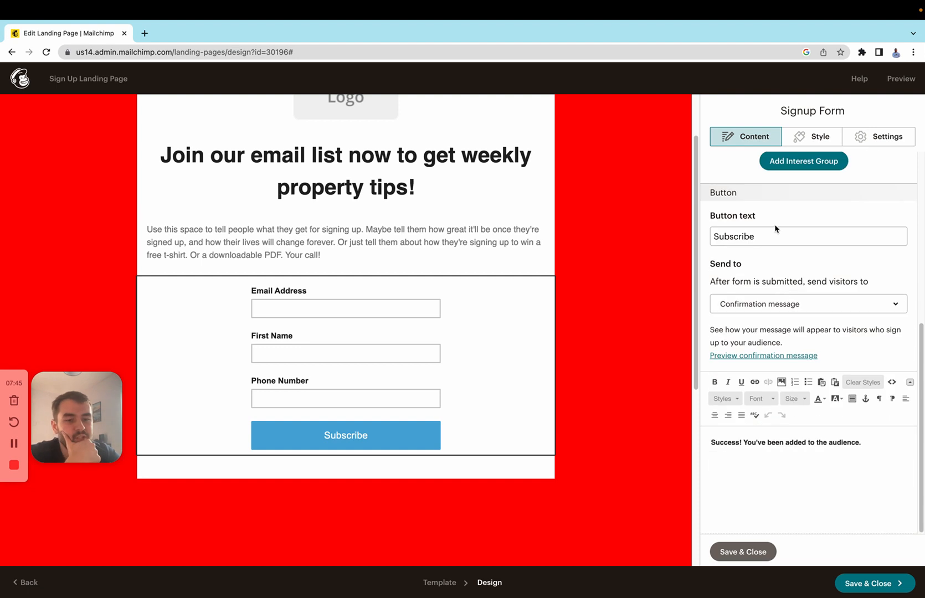
pyautogui.click(812, 137)
pyautogui.scroll(-5, 781, 337)
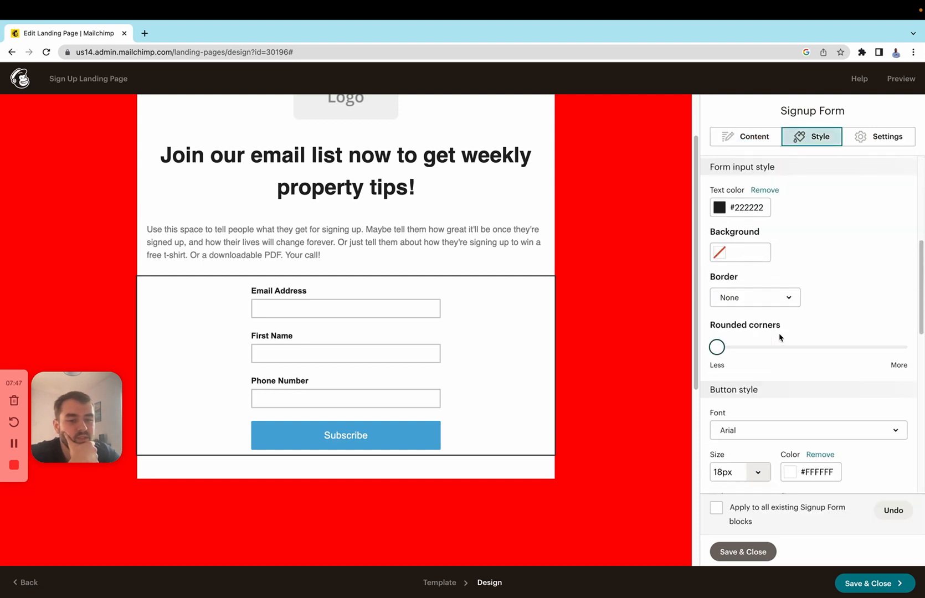
pyautogui.scroll(-5, 781, 338)
pyautogui.click(718, 221)
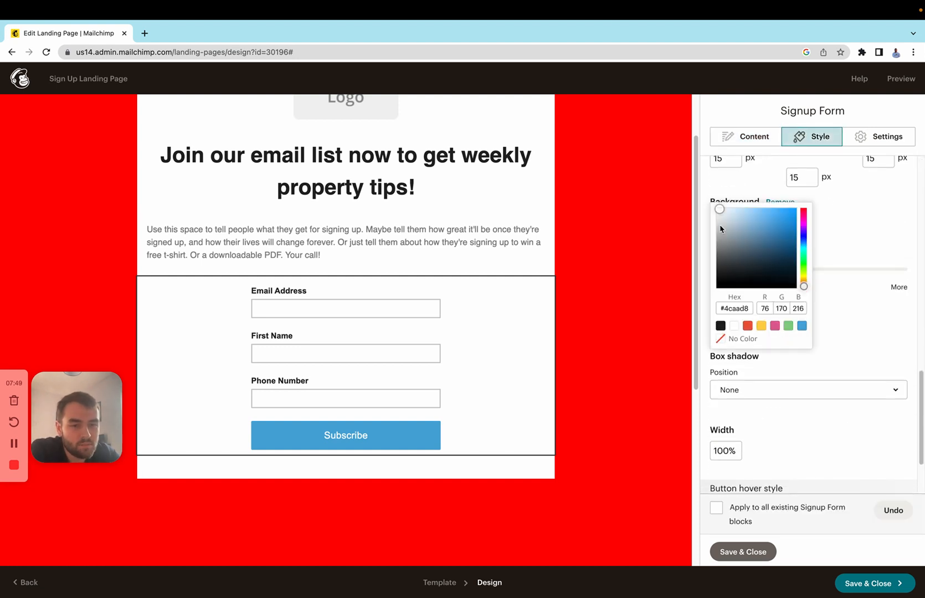
pyautogui.click(761, 326)
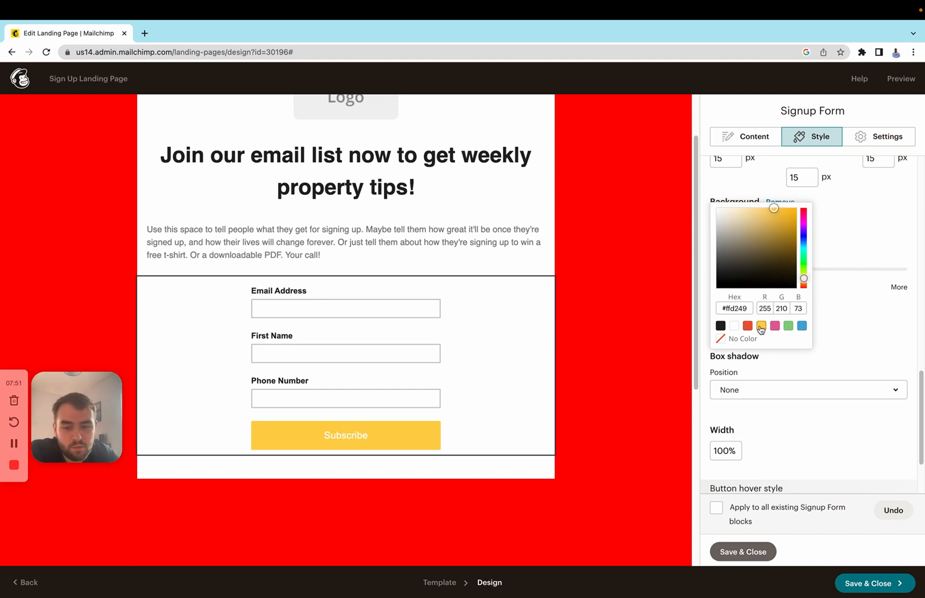
pyautogui.click(775, 326)
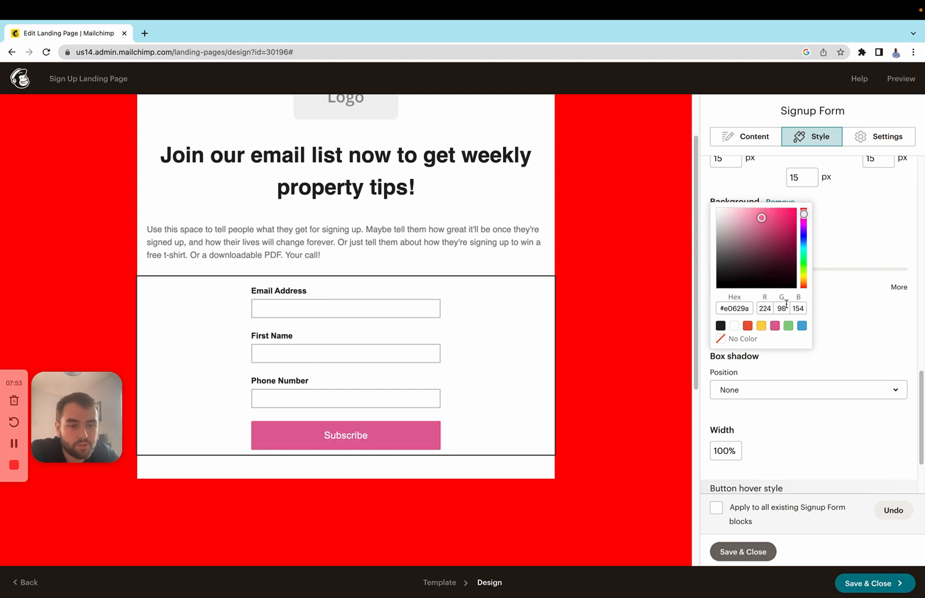
pyautogui.click(788, 326)
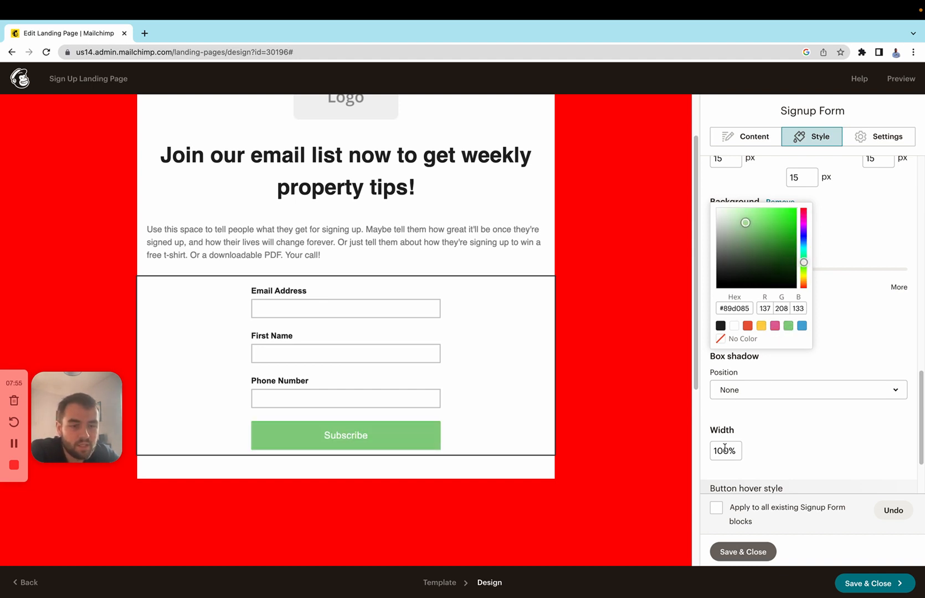
pyautogui.click(743, 552)
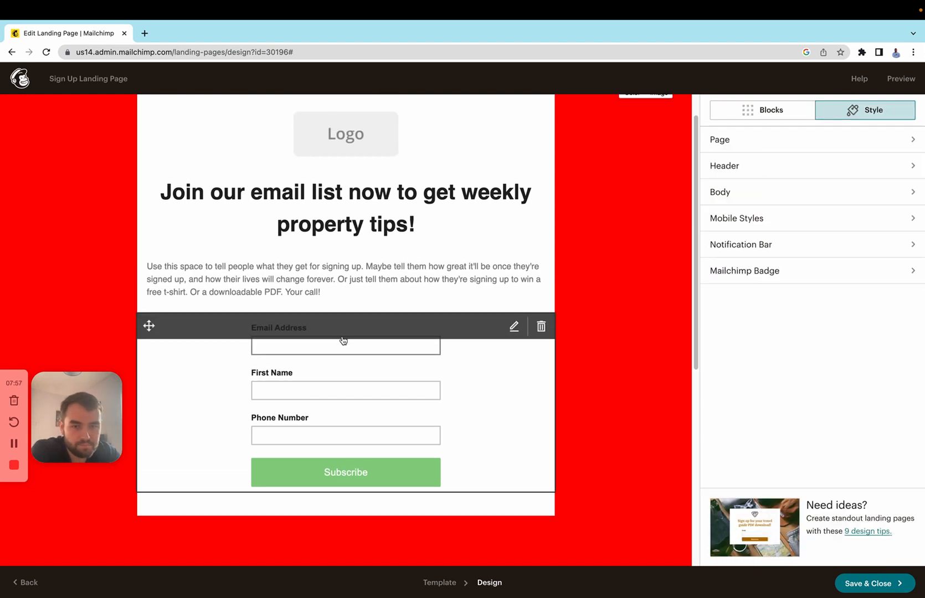
# Preview the landing page in the desktop layout and look over the whole page
pyautogui.scroll(2, 344, 340)
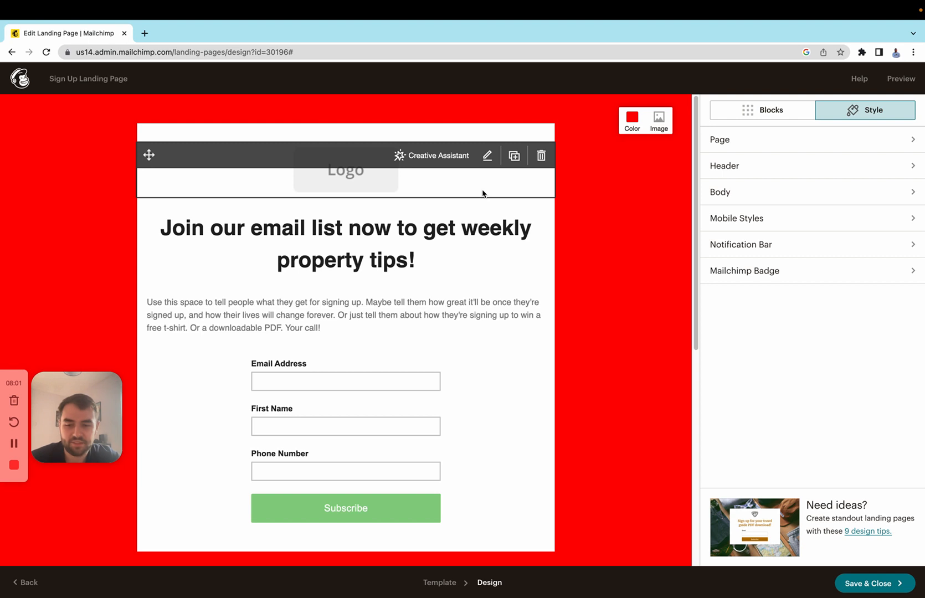
pyautogui.click(901, 79)
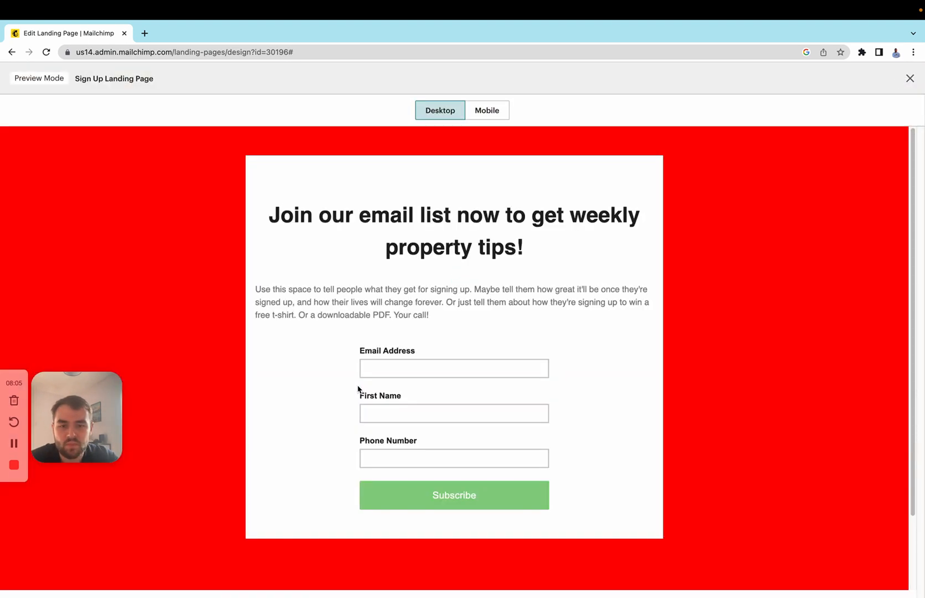
pyautogui.scroll(-3, 360, 390)
pyautogui.scroll(3, 360, 388)
# Switch the preview to the mobile layout, examine the headline, text and signup form, and close the preview
pyautogui.click(500, 113)
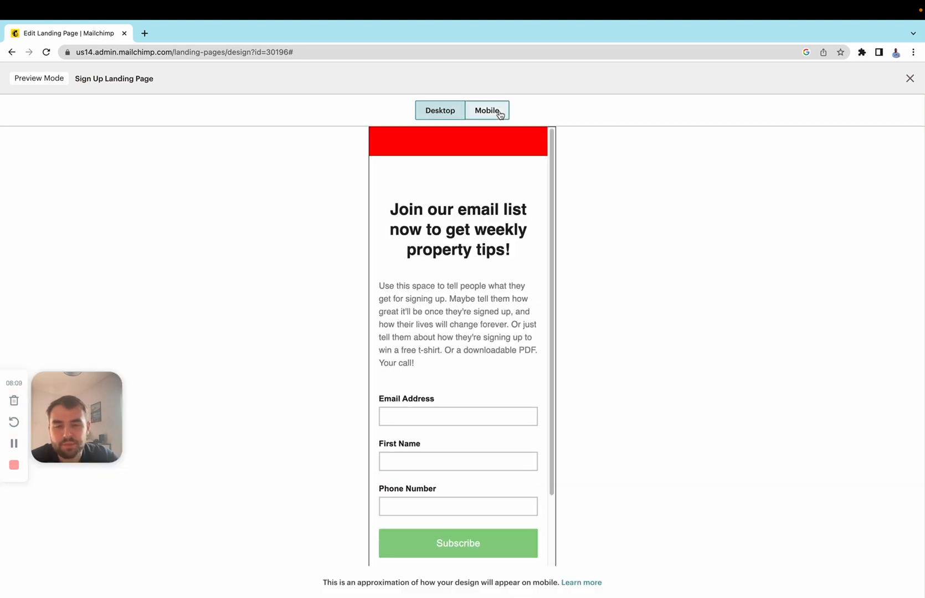
pyautogui.scroll(-5, 492, 290)
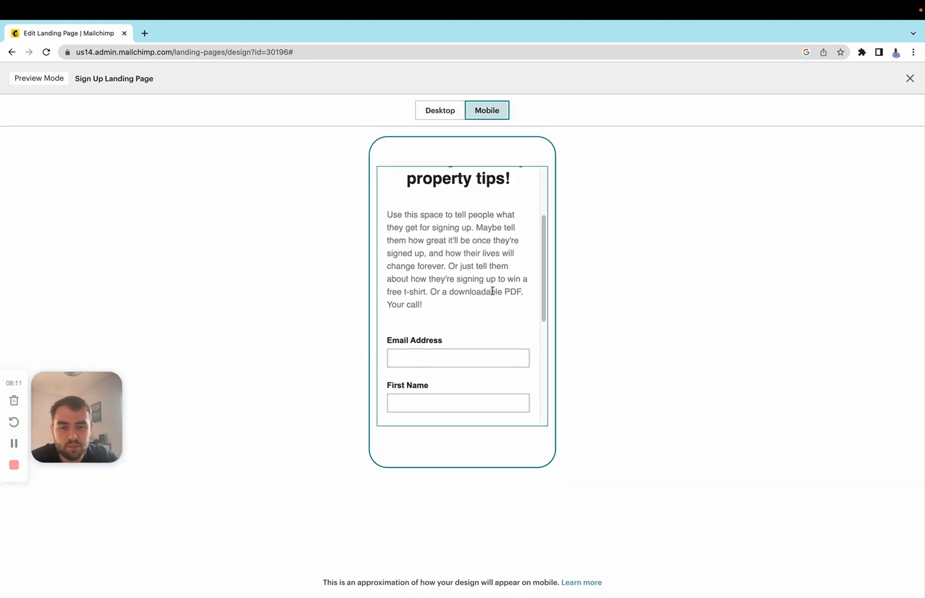
pyautogui.scroll(3, 492, 292)
pyautogui.scroll(3, 493, 295)
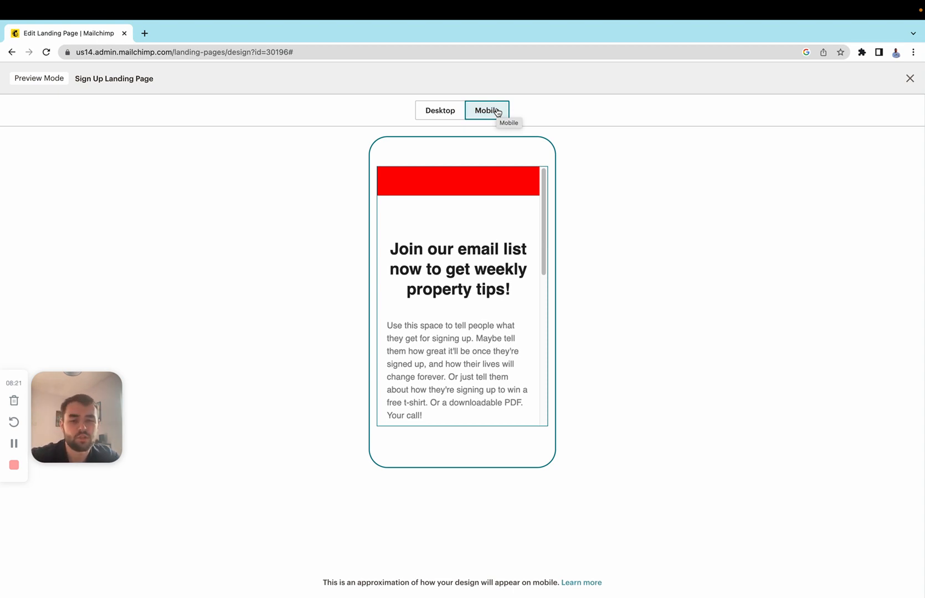
pyautogui.scroll(-4, 467, 306)
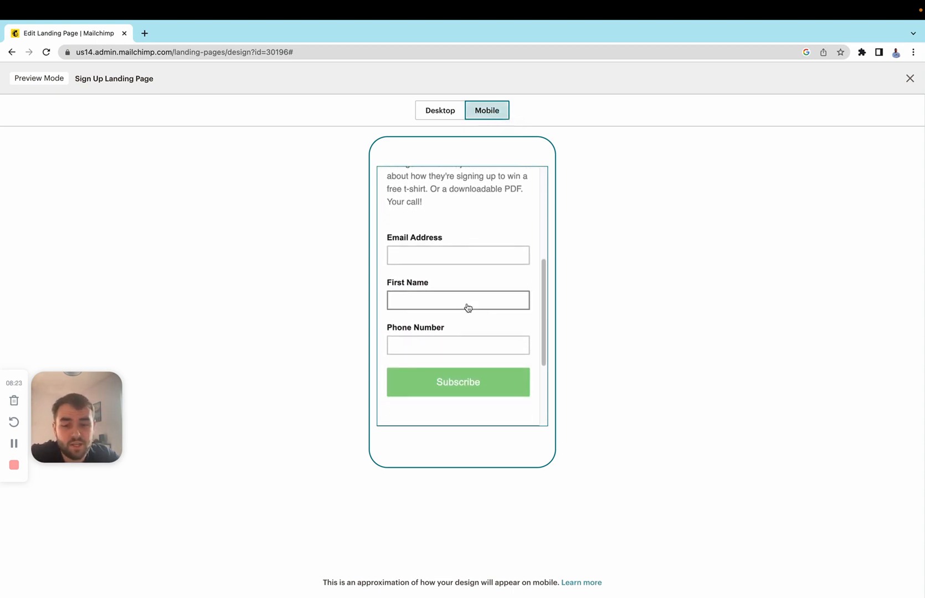
pyautogui.scroll(5, 467, 308)
pyautogui.scroll(-6, 467, 309)
pyautogui.scroll(6, 467, 309)
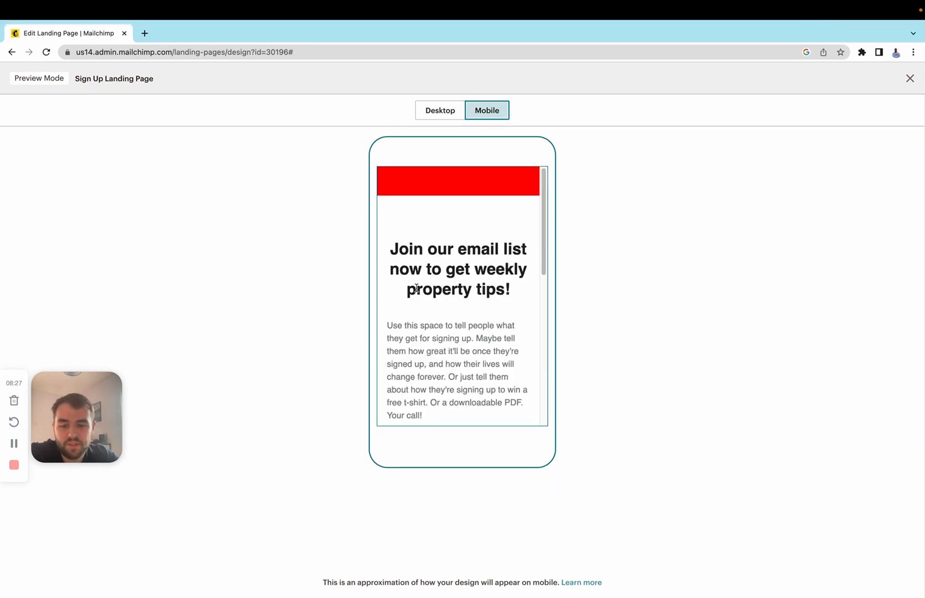
pyautogui.click(910, 79)
# Save and close the landing page design, review its setup summary, and publish the page
pyautogui.scroll(-1, 577, 334)
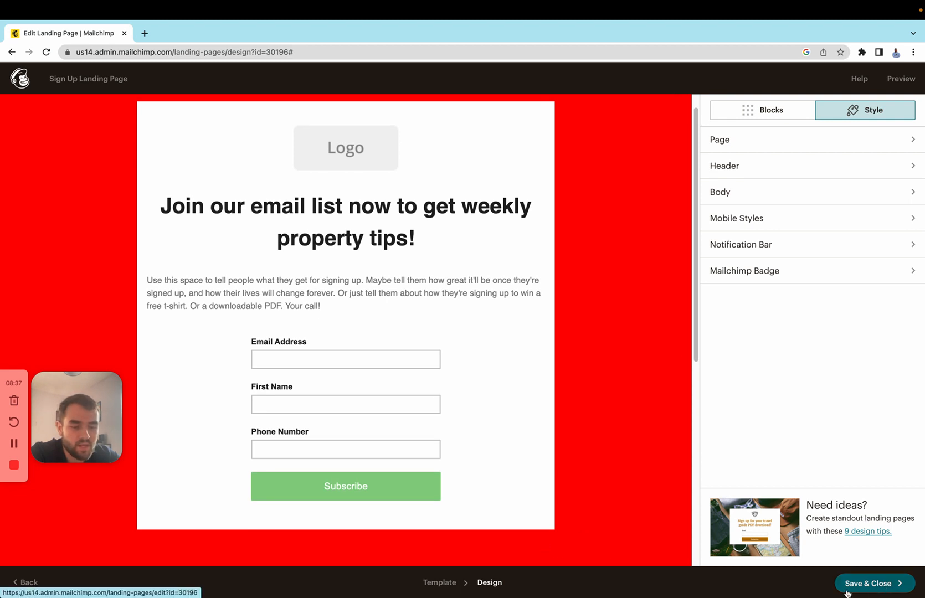
pyautogui.click(869, 589)
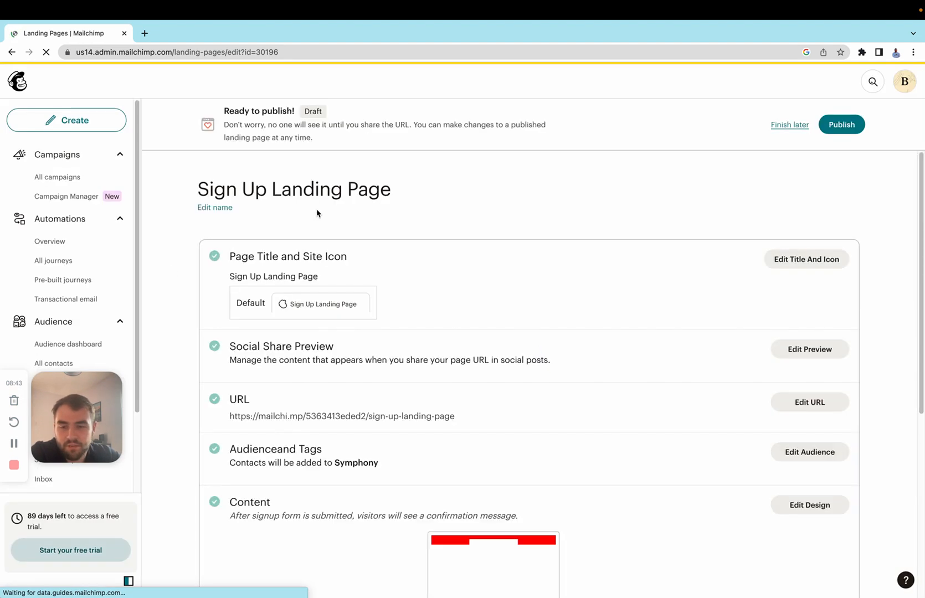
pyautogui.scroll(-1, 481, 308)
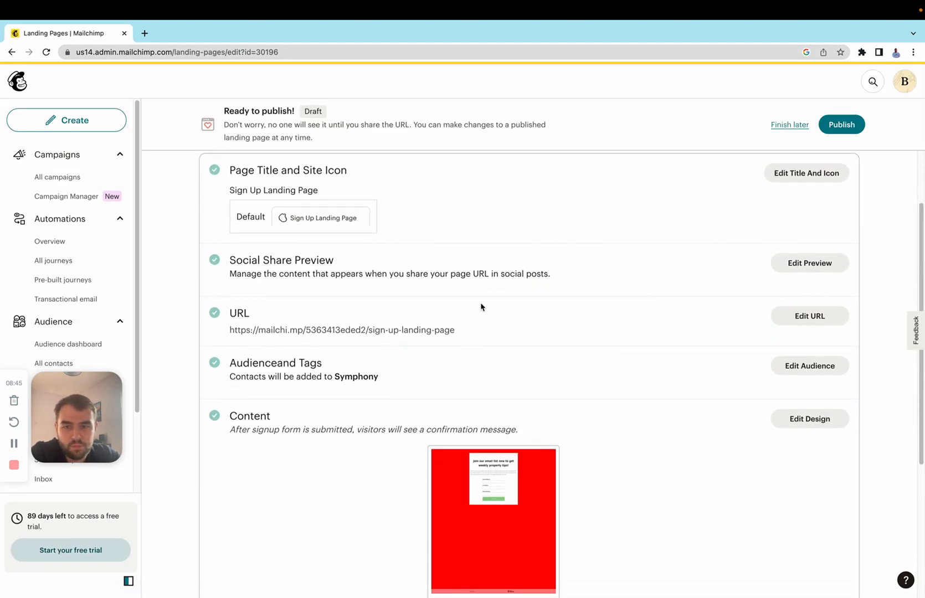
pyautogui.click(844, 125)
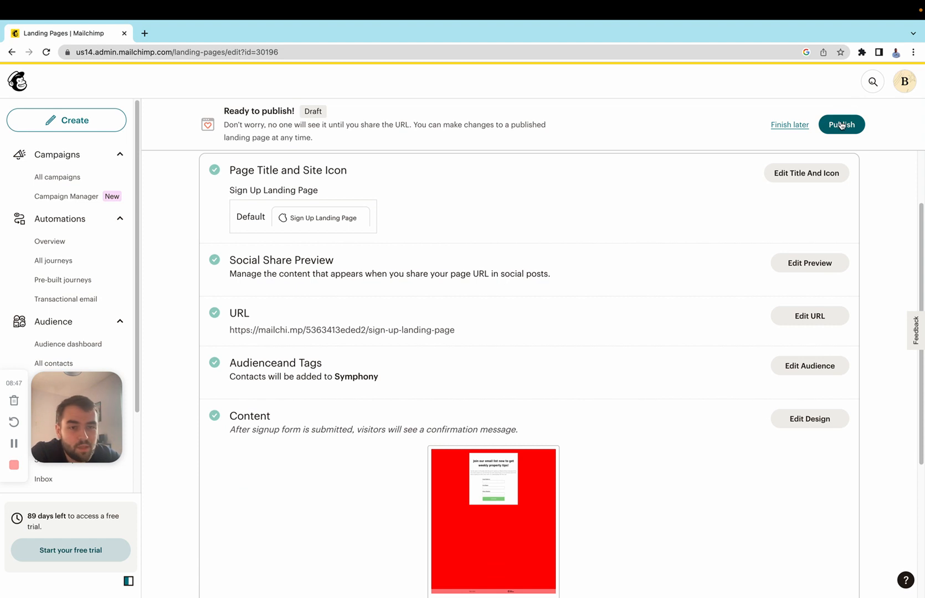